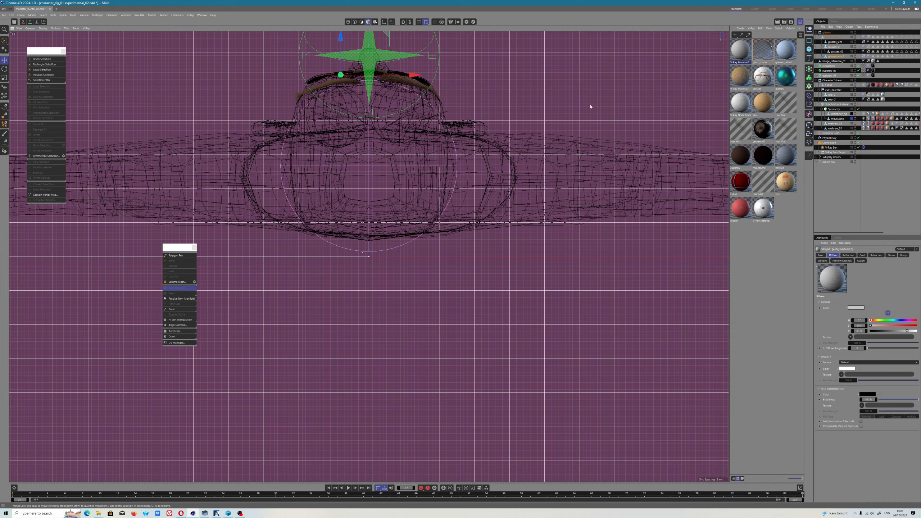
Step: Switch from the top view to the perspective view of the glasses and rename the first V-Ray material to glass_shader
{"action": "scroll", "coordinate": [713, 49], "scroll_direction": "up", "scroll_amount": 15}
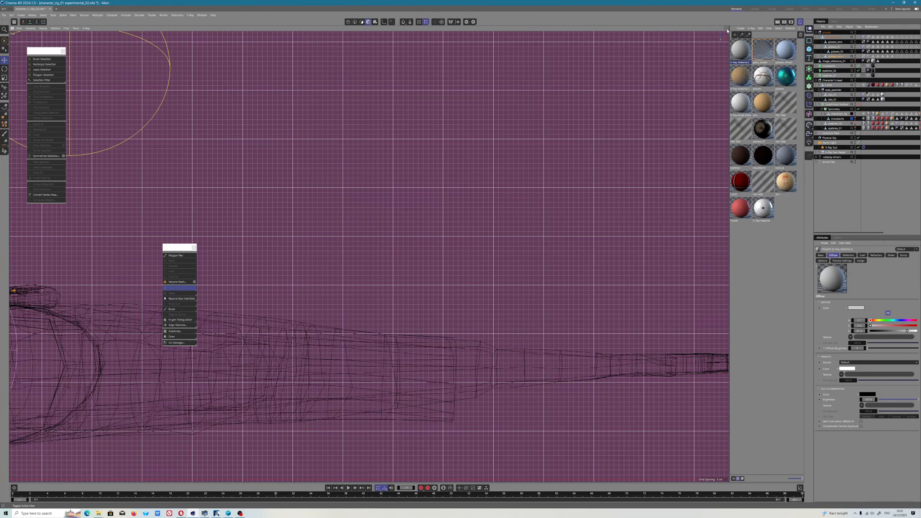
{"action": "left_click", "coordinate": [722, 35]}
{"action": "left_click", "coordinate": [364, 34]}
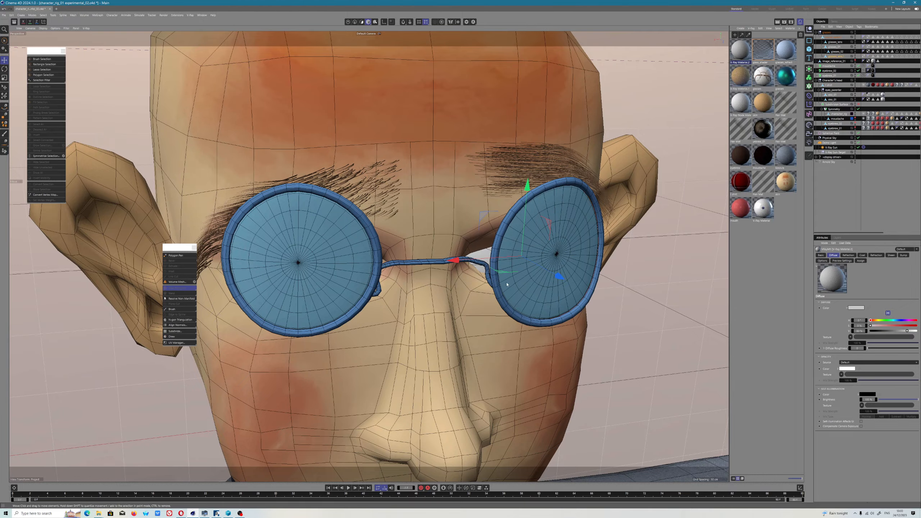
{"action": "left_click_drag", "start_coordinate": [507, 284], "coordinate": [374, 274], "text": "alt"}
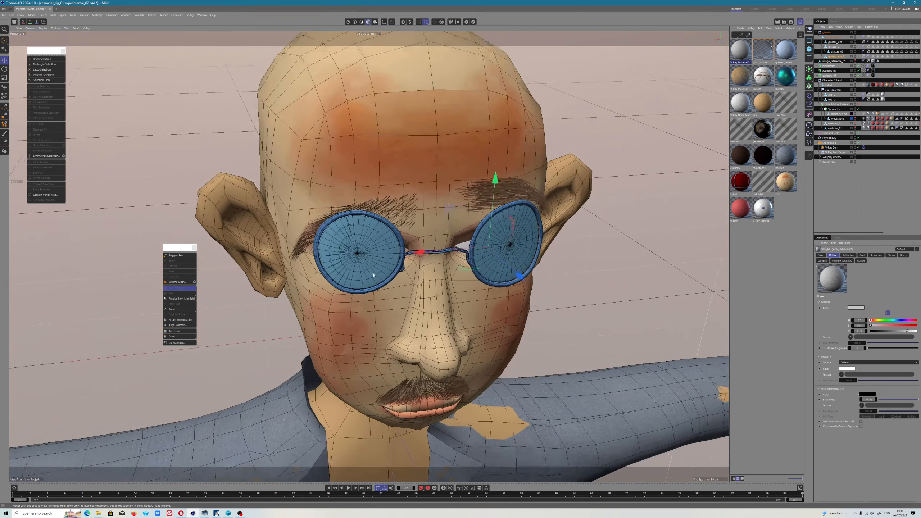
{"action": "scroll", "coordinate": [374, 274], "scroll_direction": "up", "scroll_amount": 6}
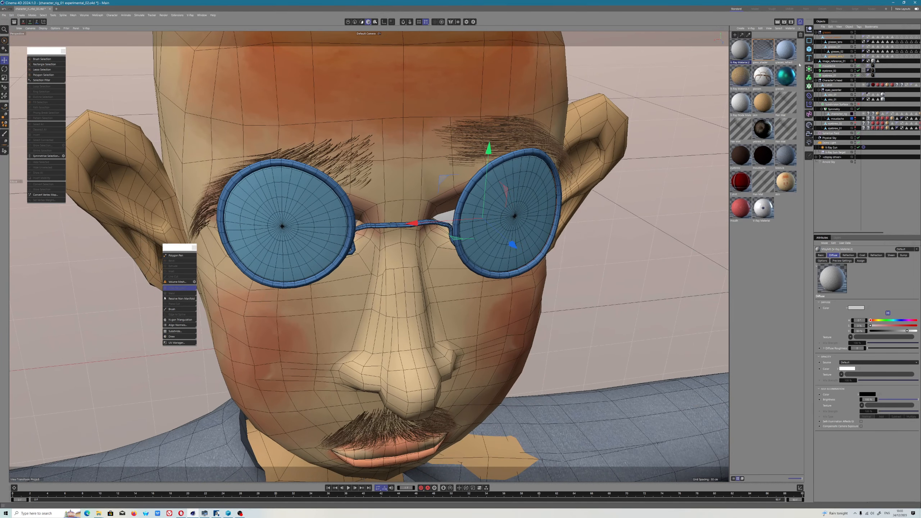
{"action": "double_click", "coordinate": [739, 63]}
{"action": "type", "text": "glass_shader"}
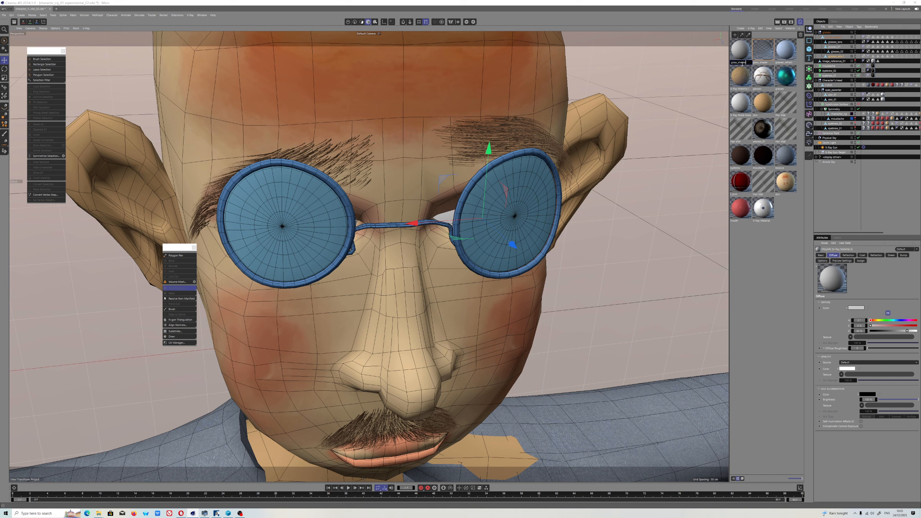
{"action": "key", "text": "Return"}
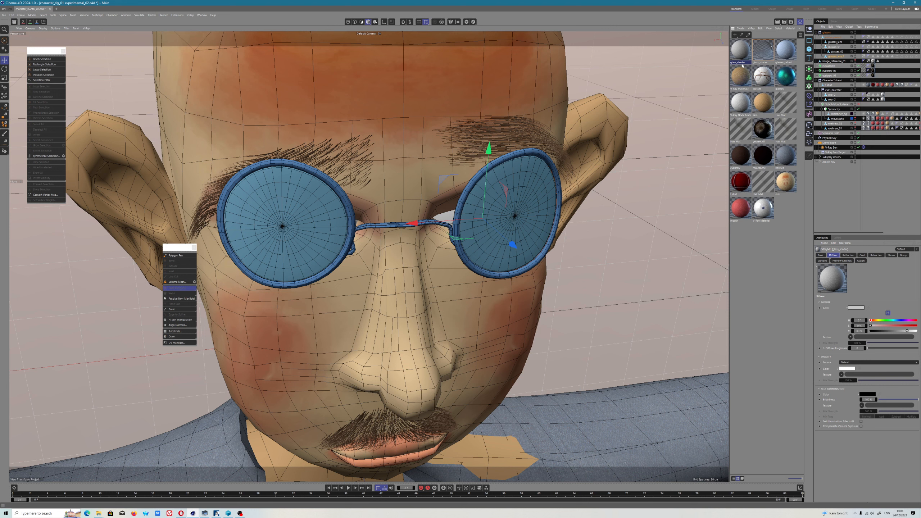
Step: Brighten glass_shader's refraction and reflection colours to nearly white and set its reflection glossiness slightly below the maximum
{"action": "left_click", "coordinate": [875, 255]}
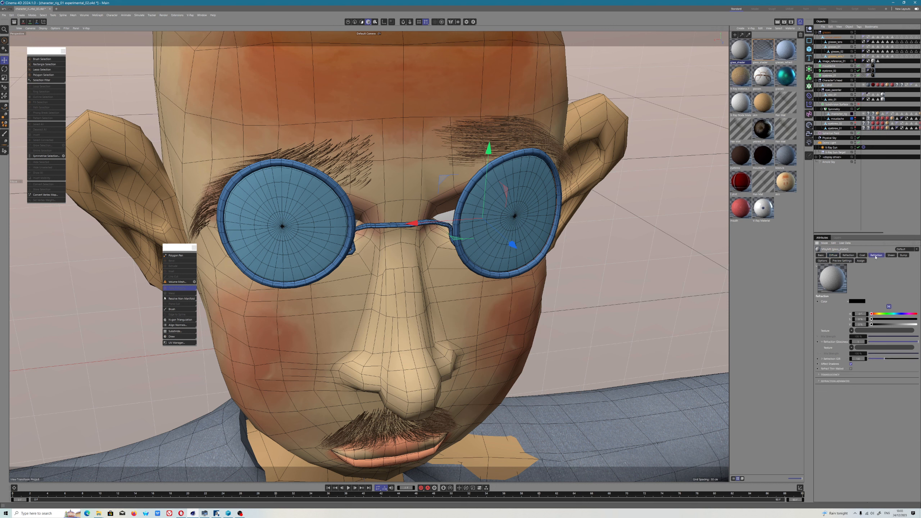
{"action": "left_click_drag", "start_coordinate": [871, 324], "coordinate": [911, 326]}
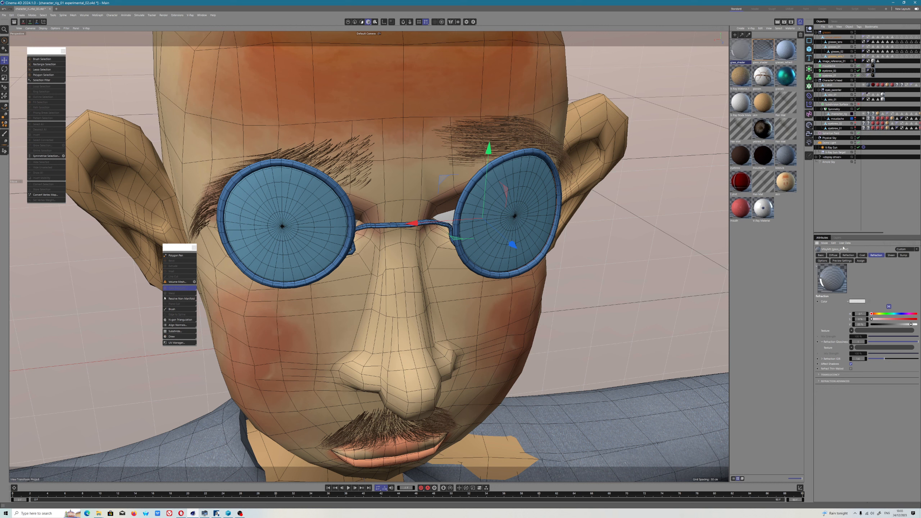
{"action": "left_click", "coordinate": [848, 255]}
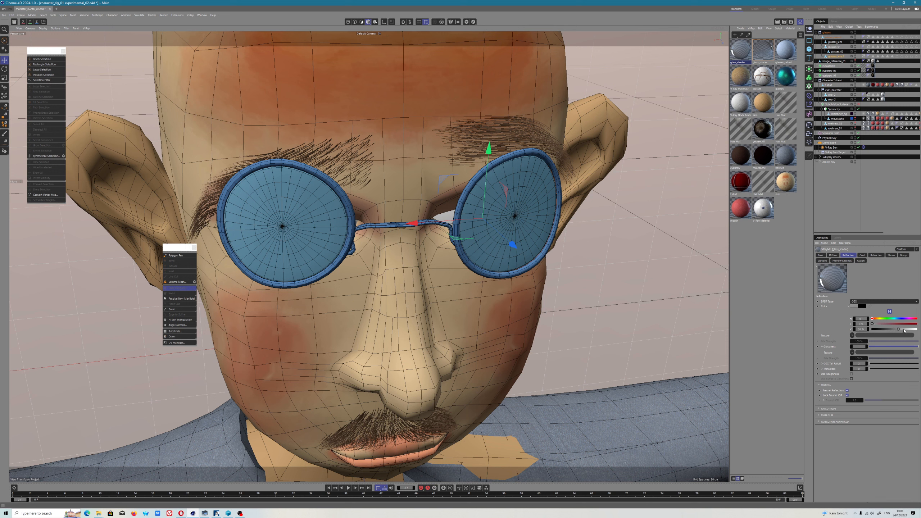
{"action": "left_click_drag", "start_coordinate": [908, 330], "coordinate": [912, 330]}
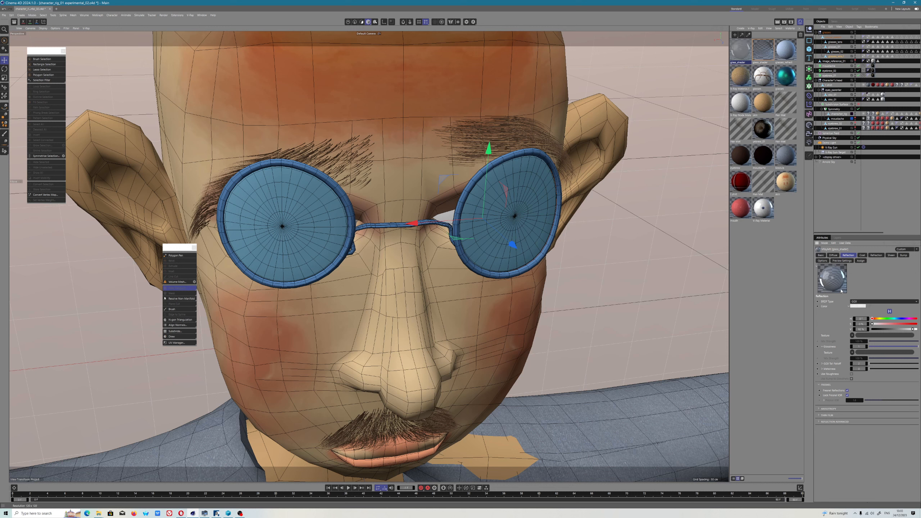
{"action": "left_click_drag", "start_coordinate": [910, 348], "coordinate": [905, 347]}
{"action": "left_click", "coordinate": [912, 347]}
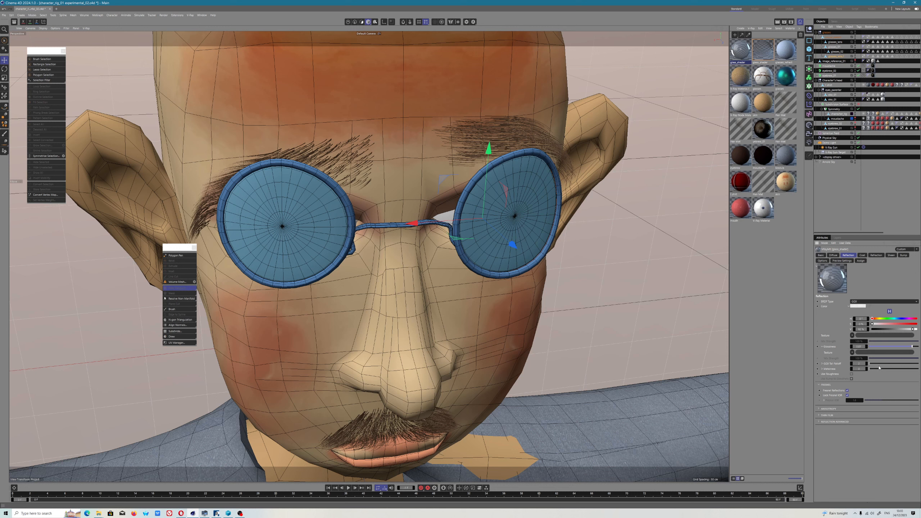
Step: Unlock glass_shader's Fresnel IOR and raise it with Fresnel reflections left on, and slightly increase the refraction IOR
{"action": "left_click", "coordinate": [847, 396]}
{"action": "left_click_drag", "start_coordinate": [885, 402], "coordinate": [889, 401]}
{"action": "left_click", "coordinate": [847, 391]}
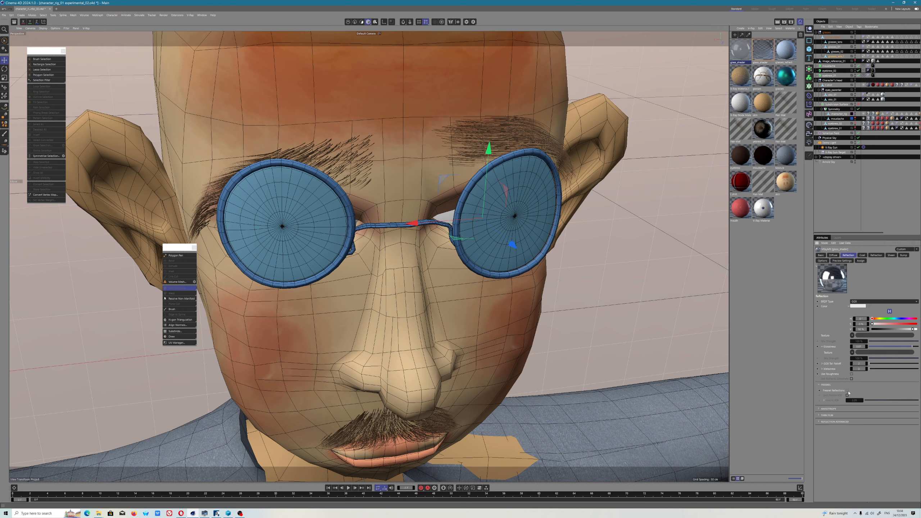
{"action": "left_click", "coordinate": [847, 391]}
{"action": "left_click", "coordinate": [847, 391]}
{"action": "left_click", "coordinate": [847, 391]}
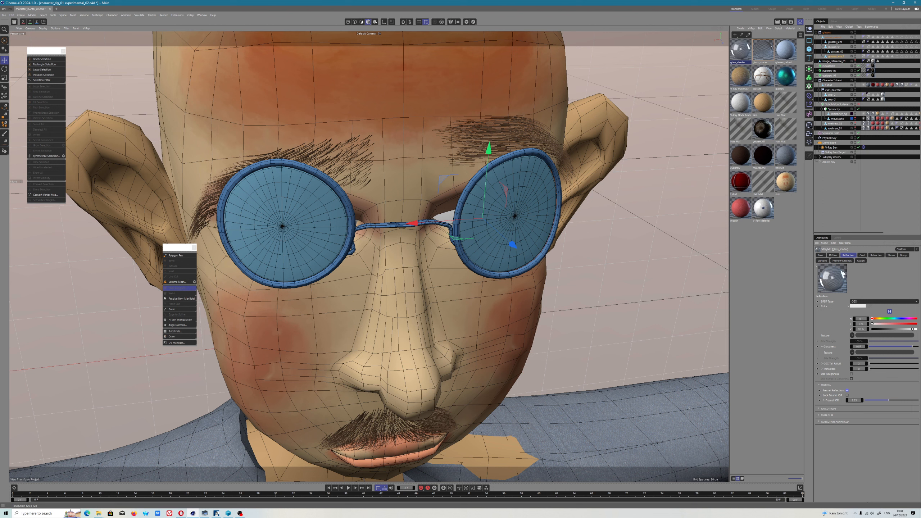
{"action": "left_click", "coordinate": [876, 255]}
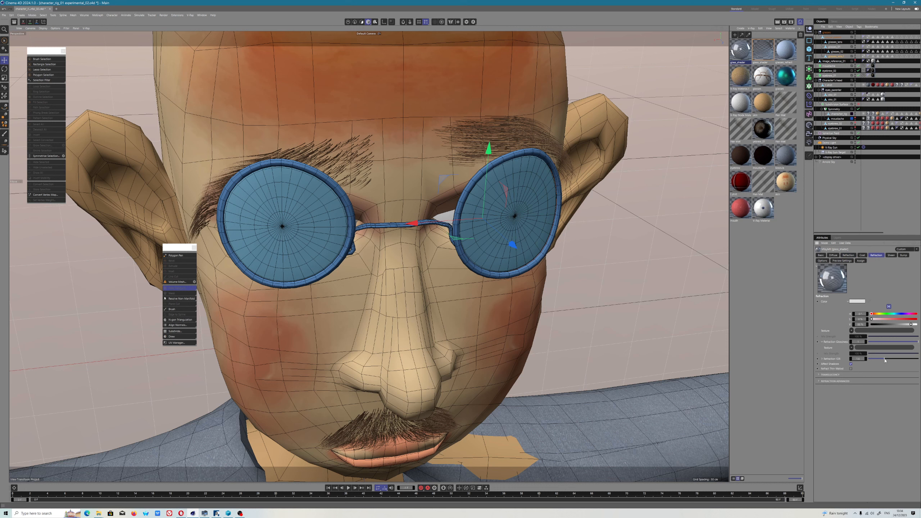
{"action": "left_click_drag", "start_coordinate": [884, 359], "coordinate": [889, 360]}
Step: Assign the glass_shader material to both lenses of the glasses
{"action": "left_click_drag", "start_coordinate": [742, 52], "coordinate": [515, 227]}
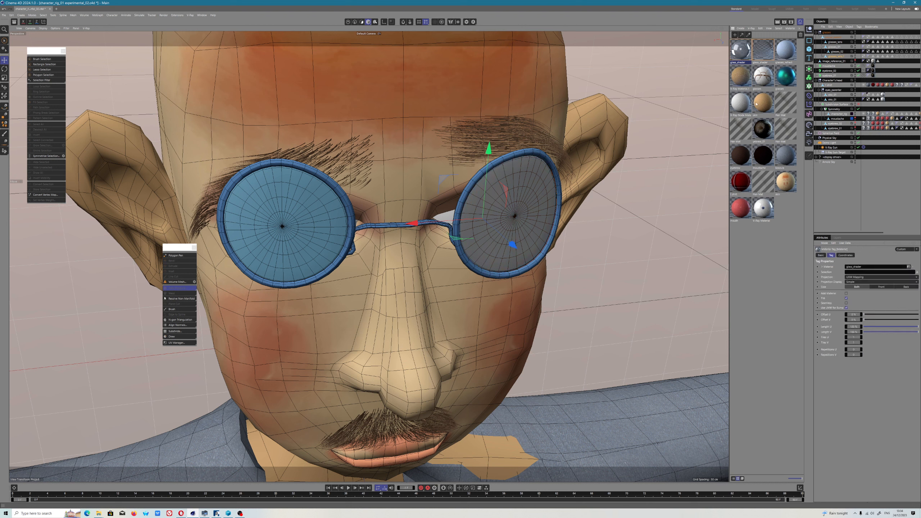
{"action": "left_click", "coordinate": [304, 209]}
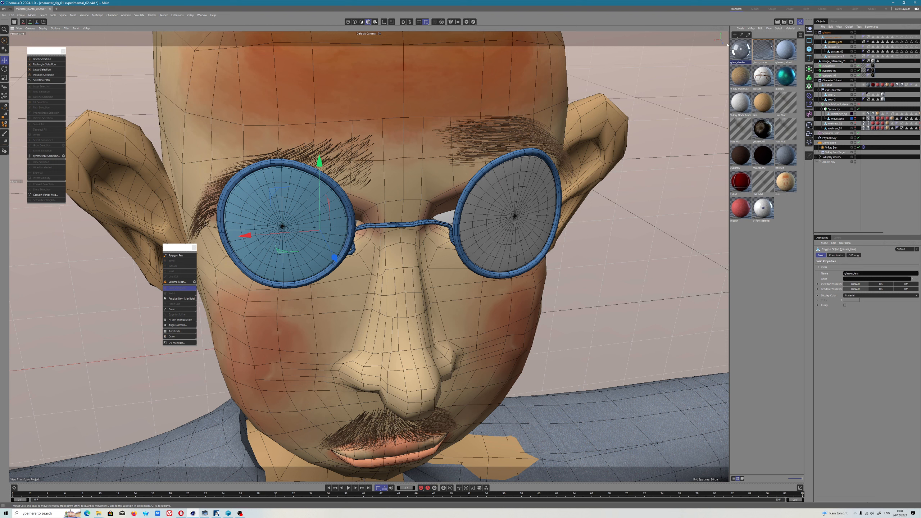
{"action": "left_click", "coordinate": [747, 52]}
{"action": "right_click", "coordinate": [747, 52]}
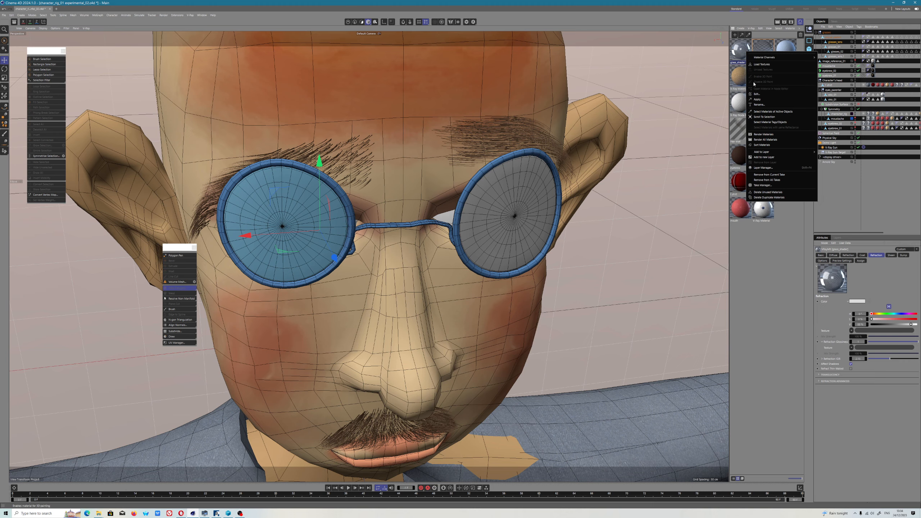
{"action": "left_click", "coordinate": [765, 103]}
{"action": "scroll", "coordinate": [523, 212], "scroll_direction": "down", "scroll_amount": 3}
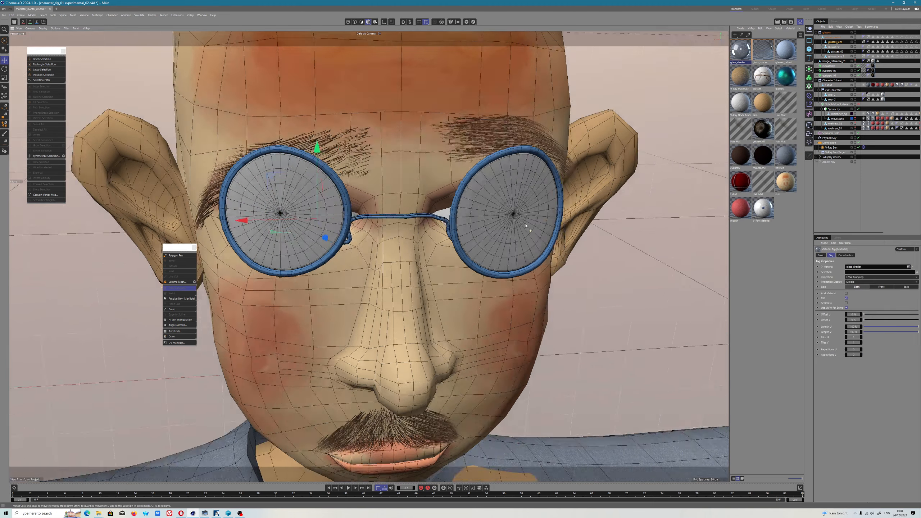
Step: Save the project and also save it over the existing file character_rig_01 experimental.c4d
{"action": "left_click_drag", "start_coordinate": [525, 214], "coordinate": [510, 197], "text": "alt"}
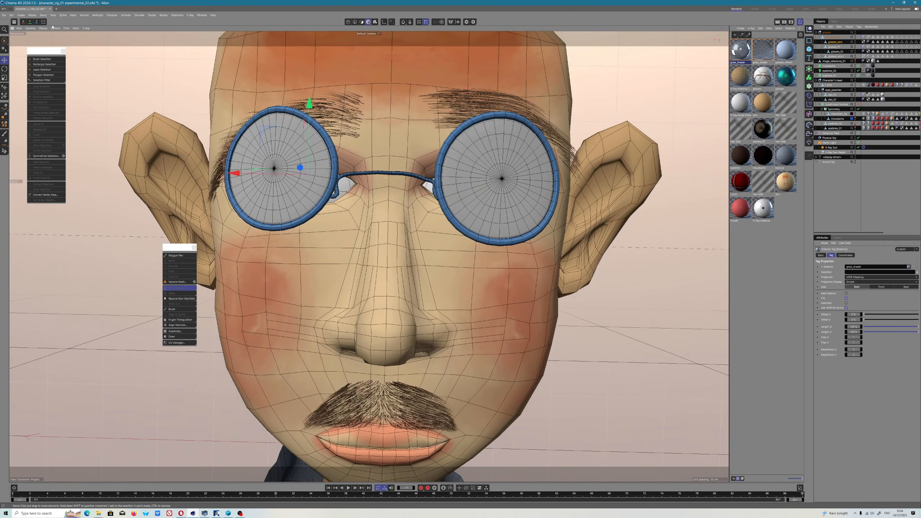
{"action": "left_click", "coordinate": [4, 15]}
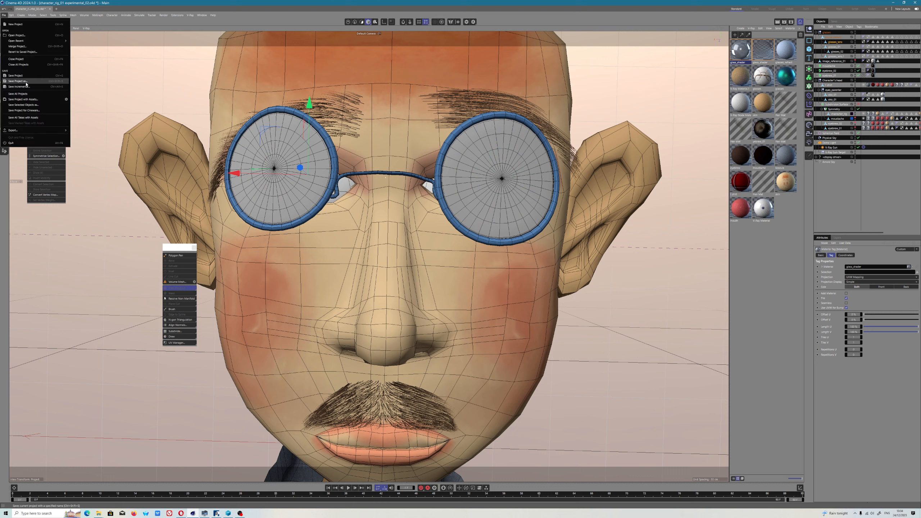
{"action": "left_click", "coordinate": [26, 76]}
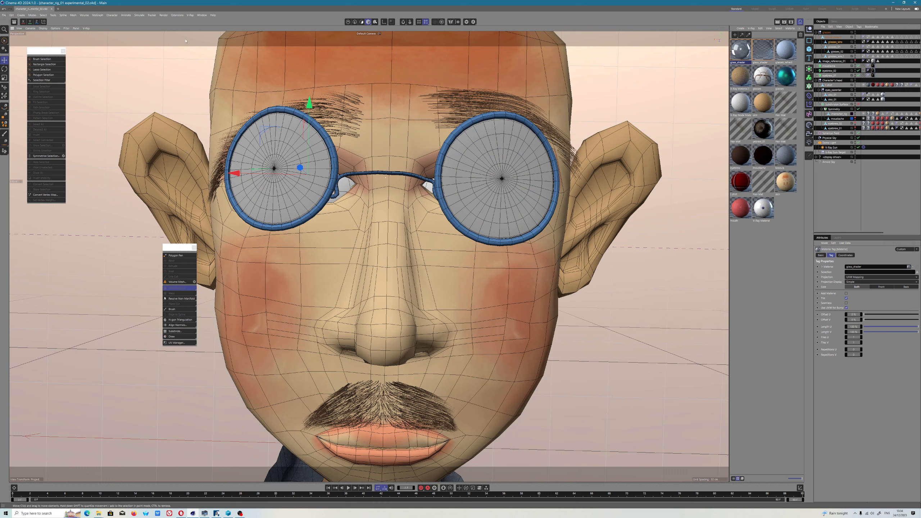
{"action": "left_click", "coordinate": [4, 14]}
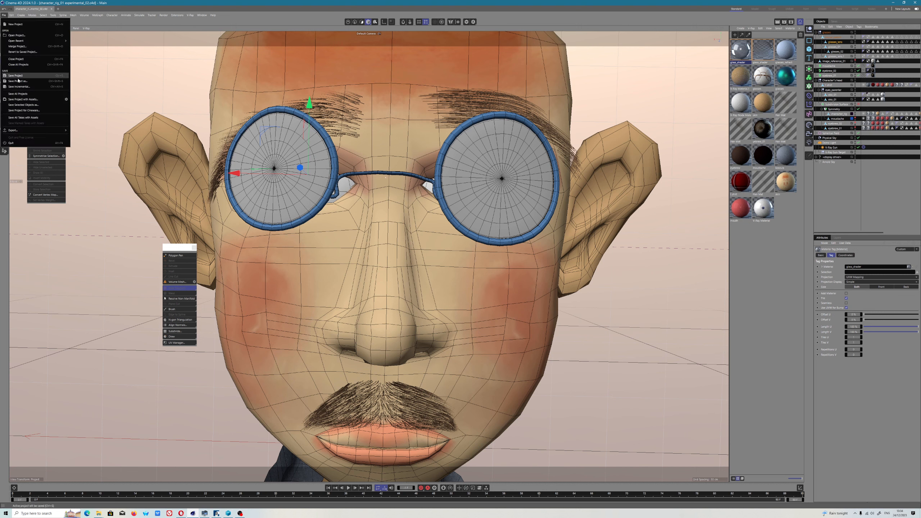
{"action": "left_click", "coordinate": [27, 82]}
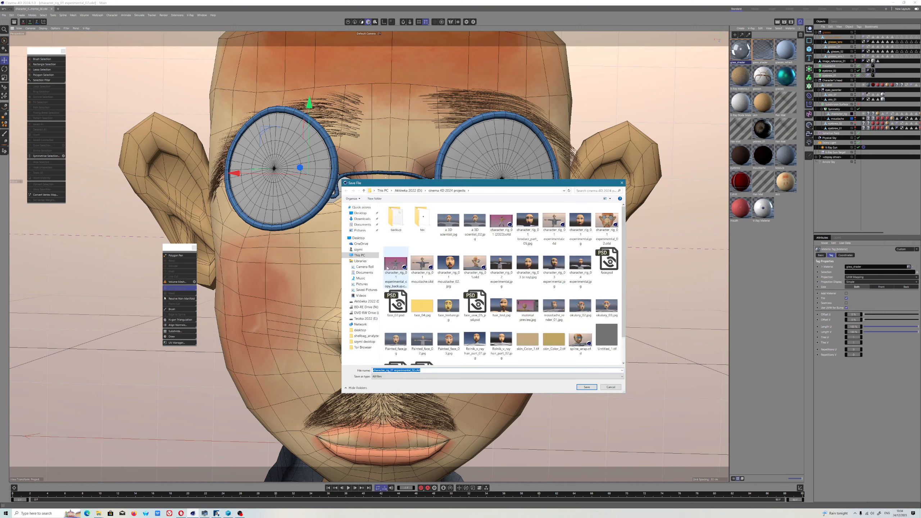
{"action": "left_click", "coordinate": [553, 220]}
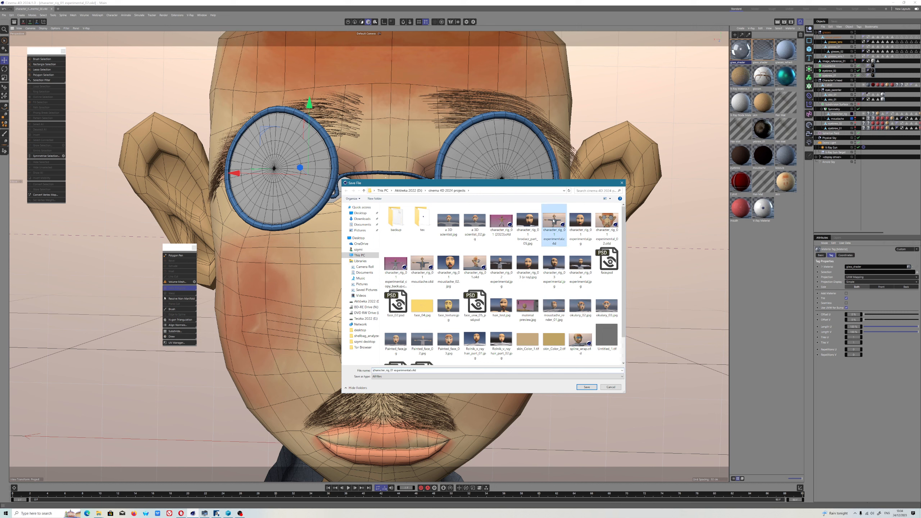
{"action": "left_click", "coordinate": [587, 386]}
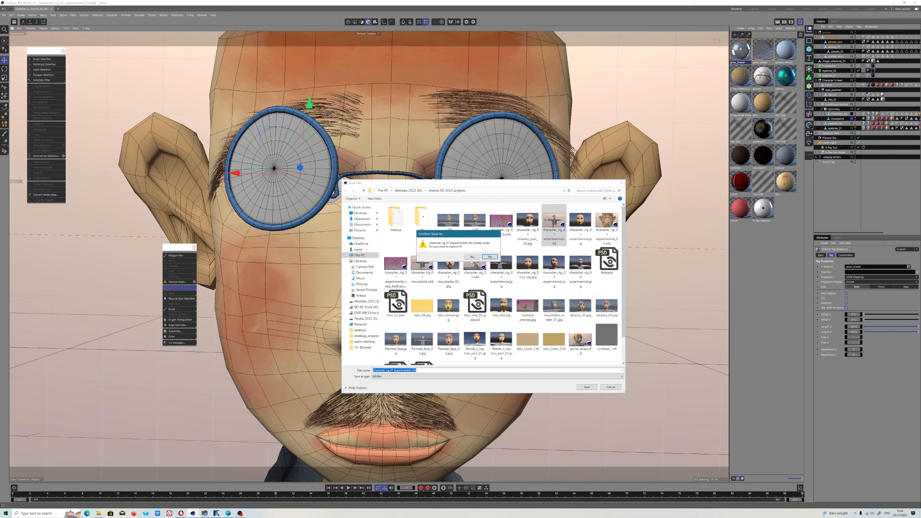
{"action": "left_click", "coordinate": [471, 257]}
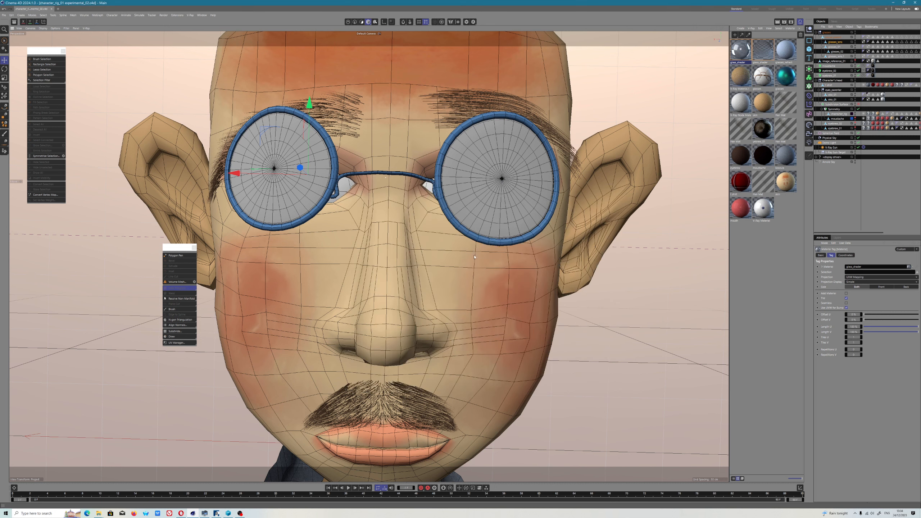
Step: Switch to System Informer and show the system information graphs to check the GPU usage
{"action": "left_click", "coordinate": [216, 513]}
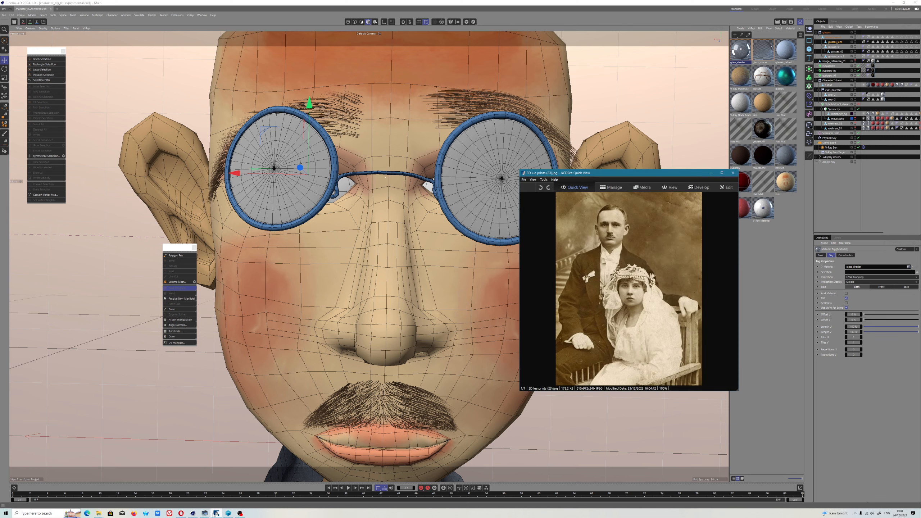
{"action": "left_click", "coordinate": [215, 513]}
{"action": "left_click", "coordinate": [205, 513]}
{"action": "left_click", "coordinate": [561, 318]}
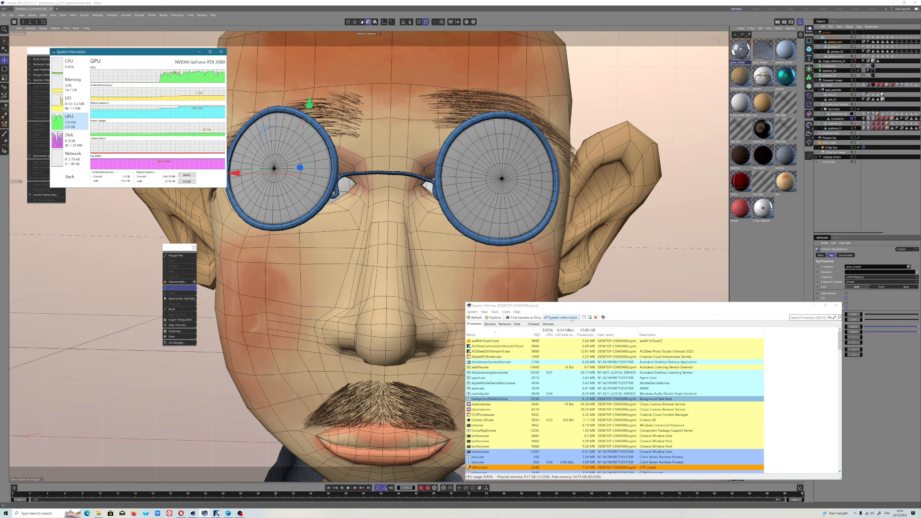
{"action": "left_click", "coordinate": [814, 305]}
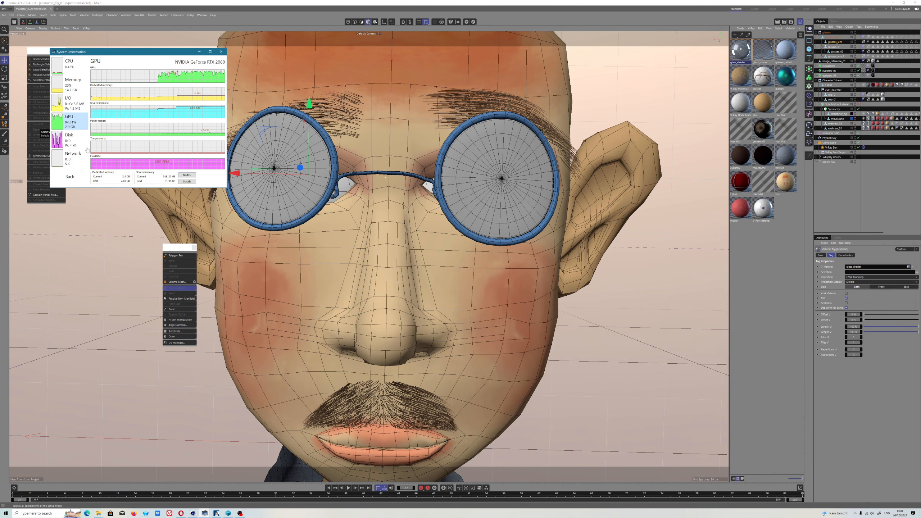
Step: Close the ACDSee Quick View window with the old photograph
{"action": "left_click", "coordinate": [181, 513]}
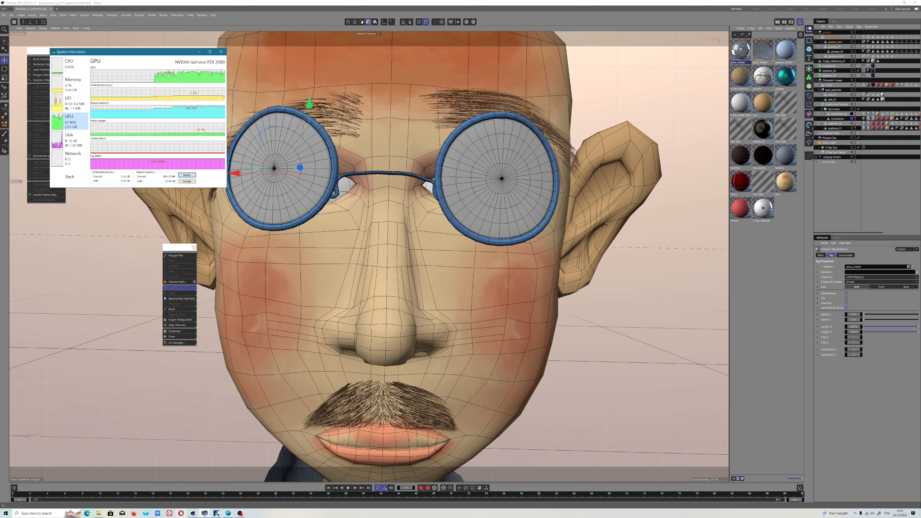
{"action": "mouse_move", "coordinate": [217, 512]}
{"action": "left_click", "coordinate": [228, 492]}
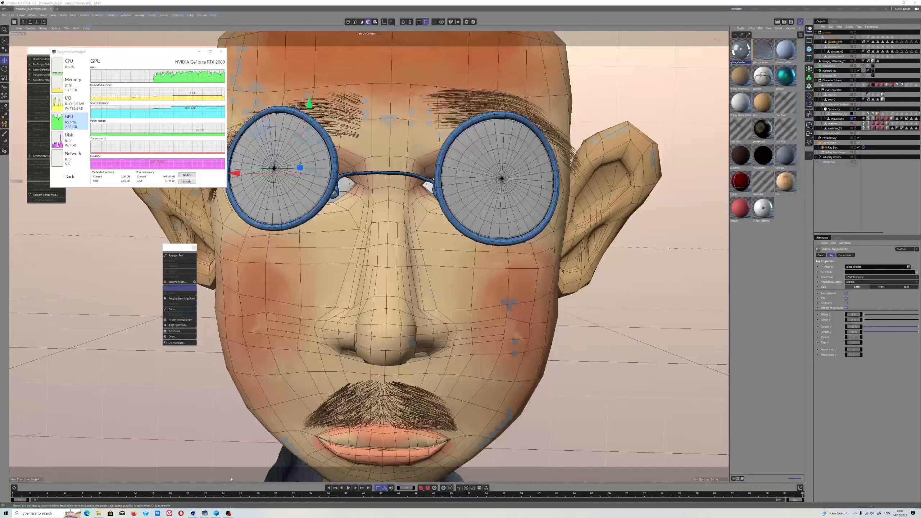
Step: Reopen System Informer, terminate the ACDSeeCommanderUltimate16.exe process and look through the remaining processes
{"action": "right_click", "coordinate": [290, 514]}
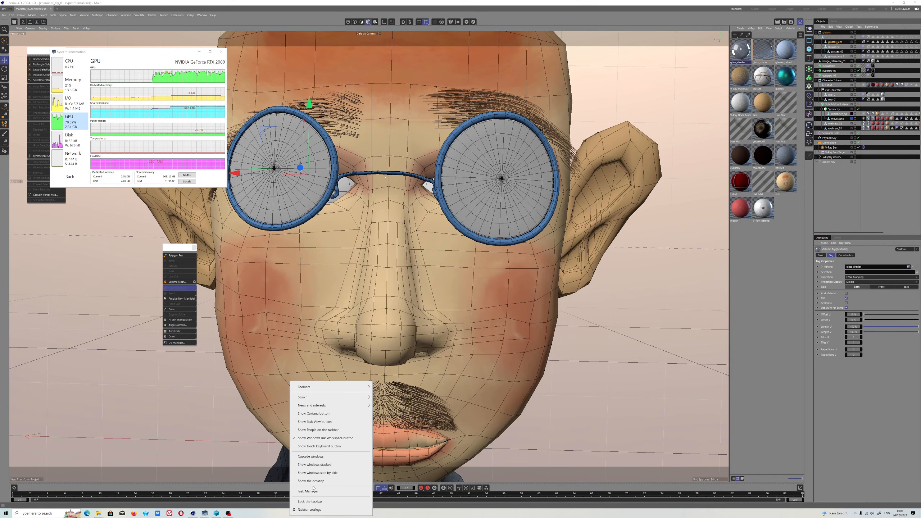
{"action": "left_click", "coordinate": [319, 491]}
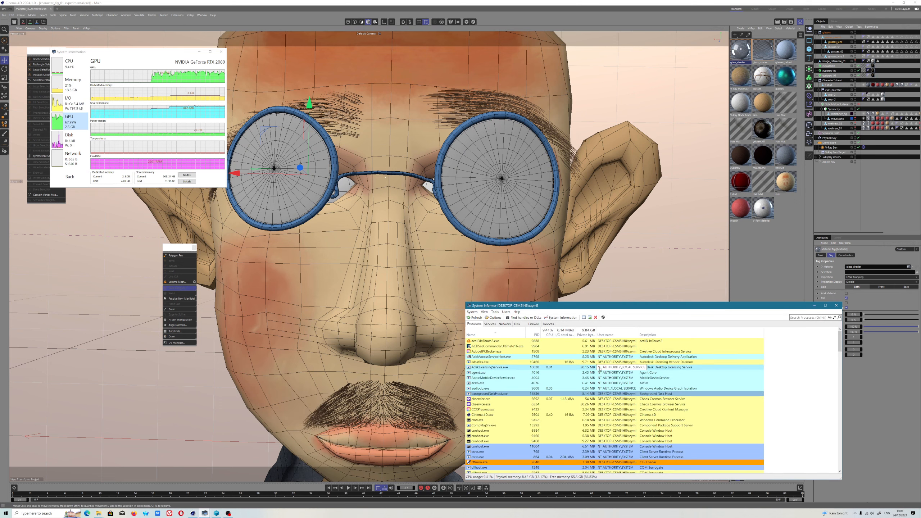
{"action": "right_click", "coordinate": [509, 346]}
{"action": "left_click", "coordinate": [522, 356]}
{"action": "left_click", "coordinate": [668, 401]}
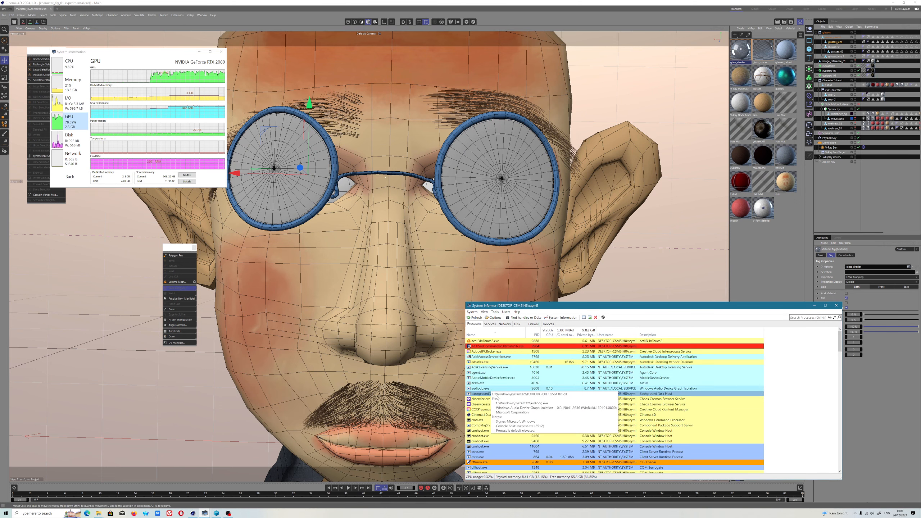
{"action": "scroll", "coordinate": [485, 417], "scroll_direction": "down", "scroll_amount": 5}
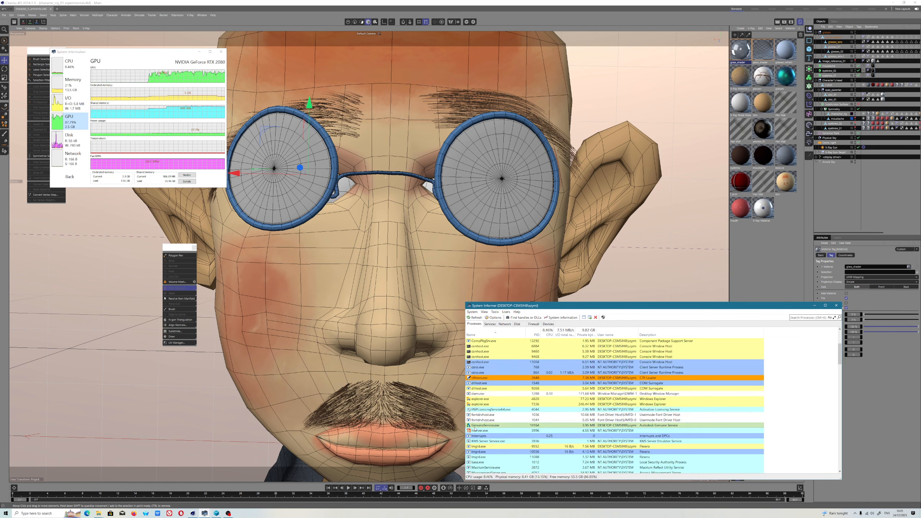
Step: Terminate the GenuineService.exe process, look through the remaining processes and minimize the System Informer process window
{"action": "right_click", "coordinate": [475, 425]}
{"action": "left_click", "coordinate": [489, 310]}
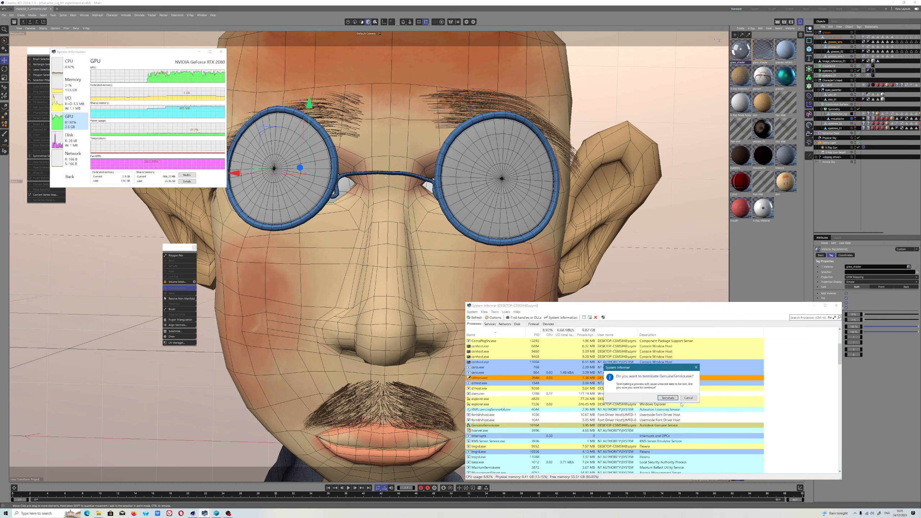
{"action": "left_click", "coordinate": [668, 397]}
{"action": "scroll", "coordinate": [494, 407], "scroll_direction": "down", "scroll_amount": 15}
{"action": "scroll", "coordinate": [494, 406], "scroll_direction": "down", "scroll_amount": 10}
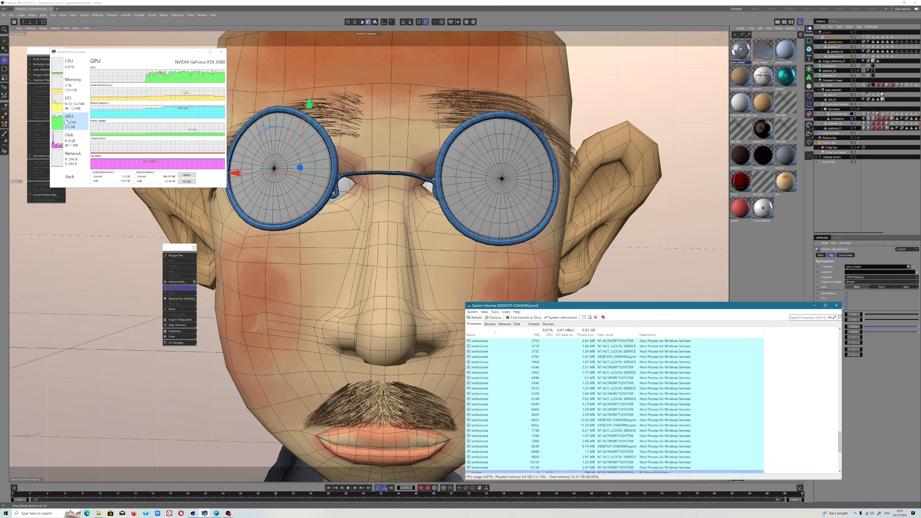
{"action": "left_click", "coordinate": [815, 305]}
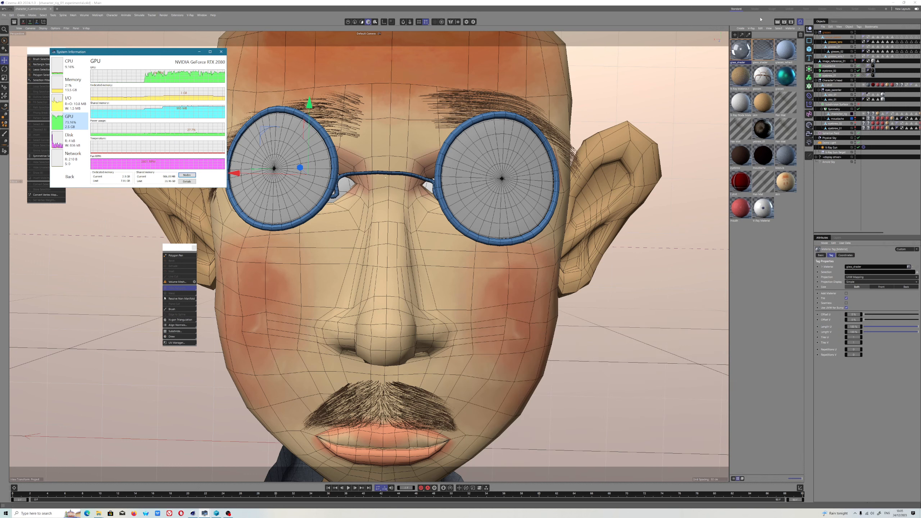
Step: Try to render the scene in the Picture Viewer with the GPU graphs shown beside it, and close the viewer
{"action": "left_click", "coordinate": [784, 24]}
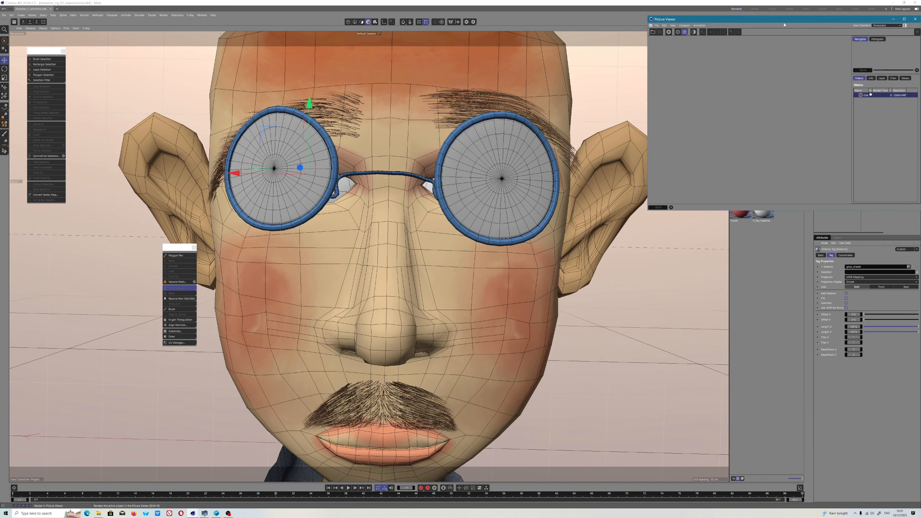
{"action": "left_click", "coordinate": [193, 513]}
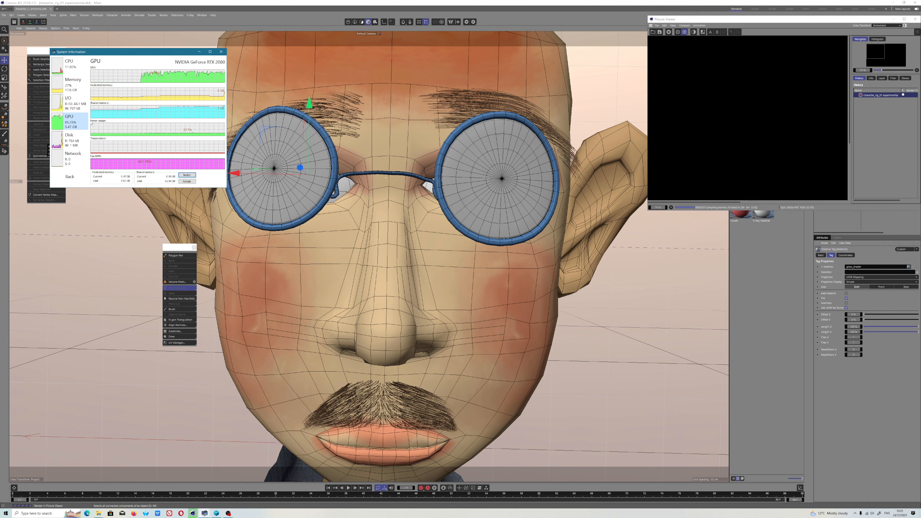
{"action": "scroll", "coordinate": [660, 46], "scroll_direction": "down", "scroll_amount": 1}
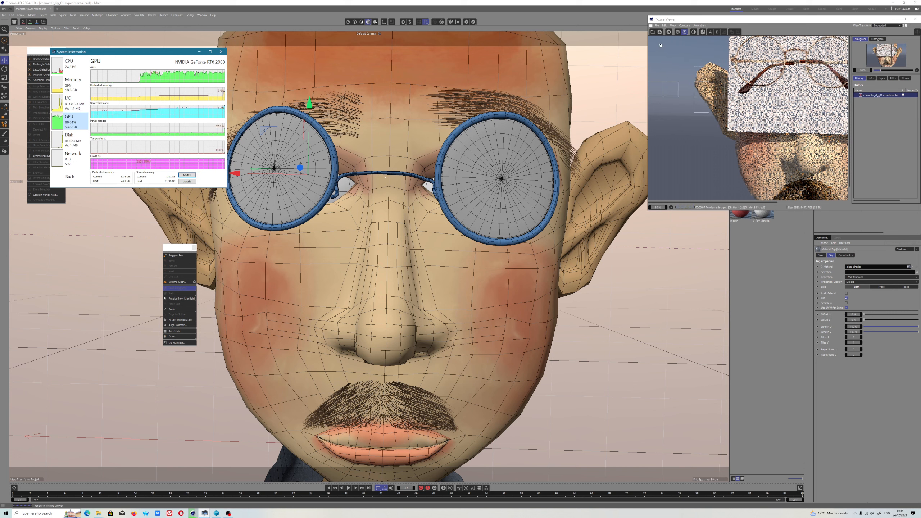
{"action": "left_click_drag", "start_coordinate": [904, 19], "coordinate": [752, 57]}
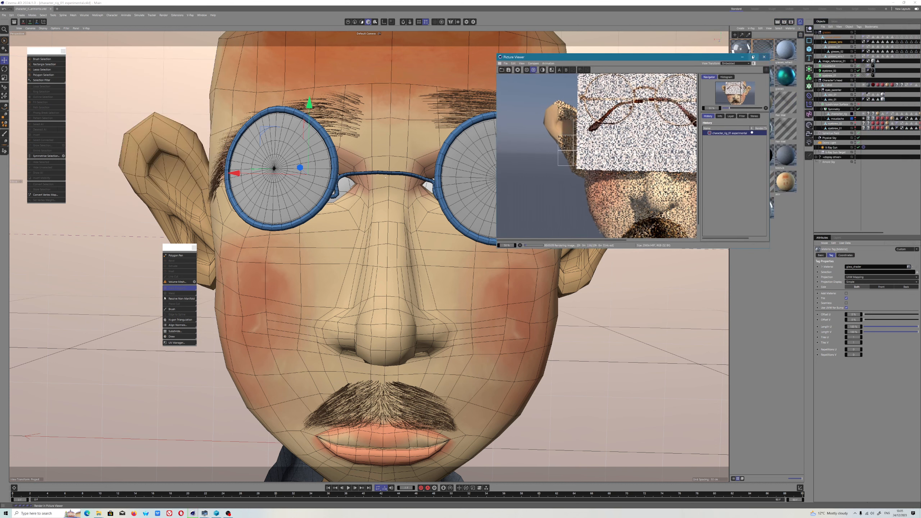
{"action": "left_click", "coordinate": [764, 57]}
{"action": "left_click", "coordinate": [469, 275]}
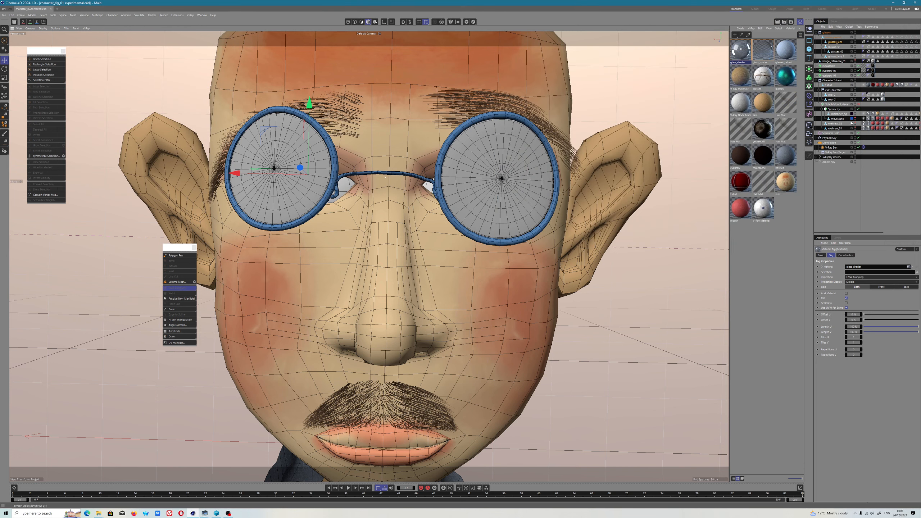
Step: Hide the image_reference_01 object in the viewport and in renders, and add it to the existing layer named Layer
{"action": "left_click", "coordinate": [854, 60]}
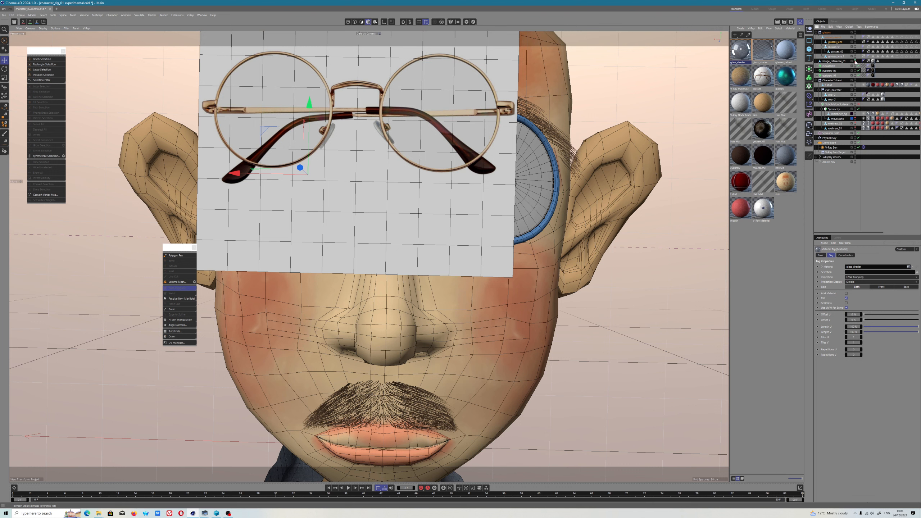
{"action": "left_click", "coordinate": [855, 61]}
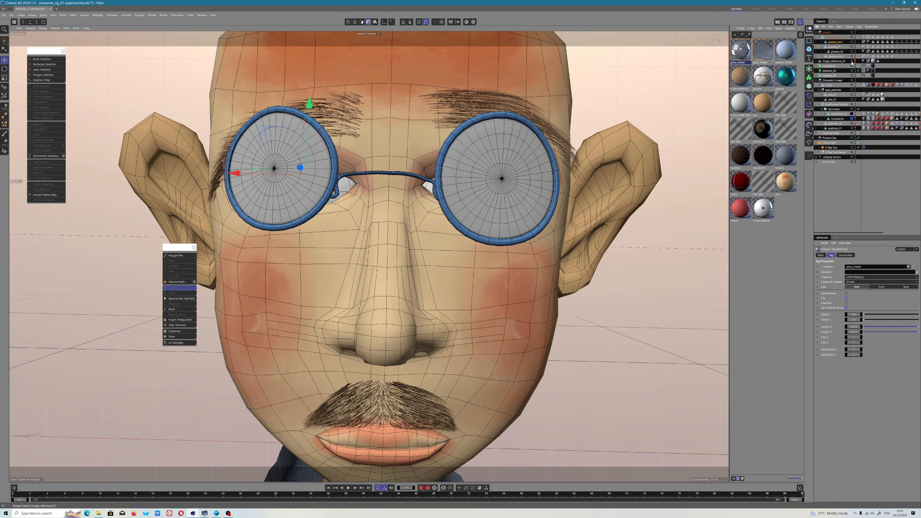
{"action": "left_click", "coordinate": [841, 61]}
{"action": "right_click", "coordinate": [841, 61]}
{"action": "left_click", "coordinate": [837, 63]}
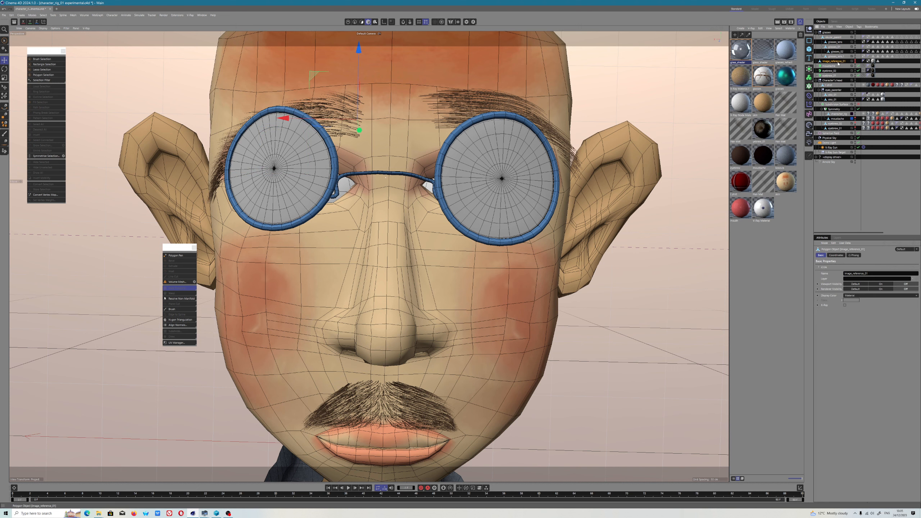
{"action": "left_click", "coordinate": [853, 64]}
{"action": "mouse_move", "coordinate": [859, 66]}
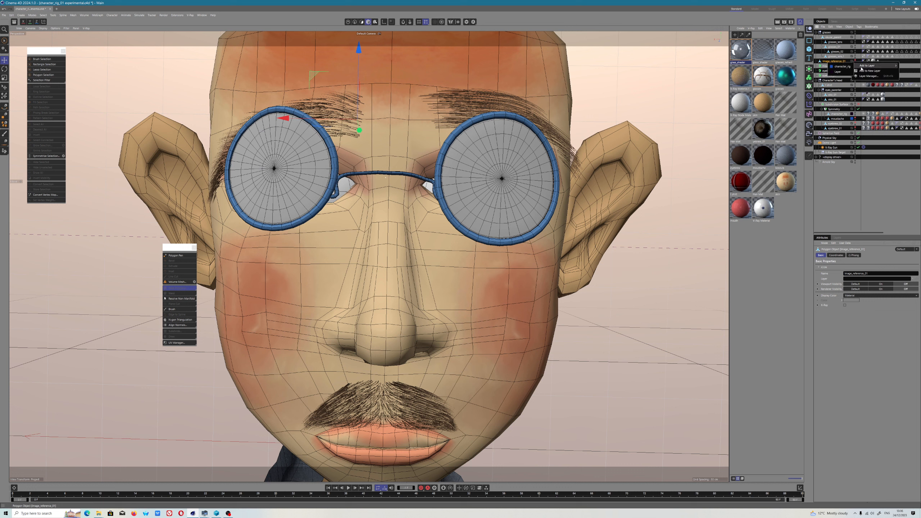
{"action": "left_click", "coordinate": [838, 72]}
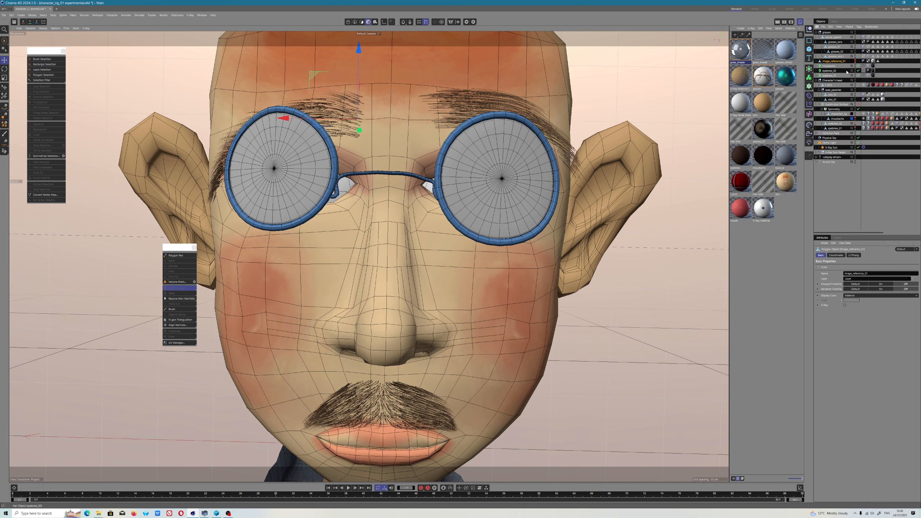
Step: Show the layer list and rename the reference image's layer as image_ref
{"action": "left_click", "coordinate": [837, 238]}
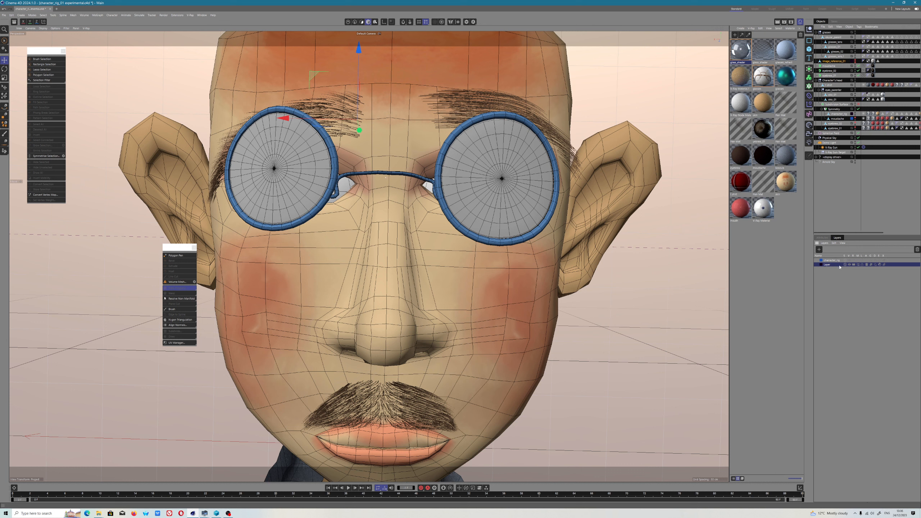
{"action": "double_click", "coordinate": [828, 265]}
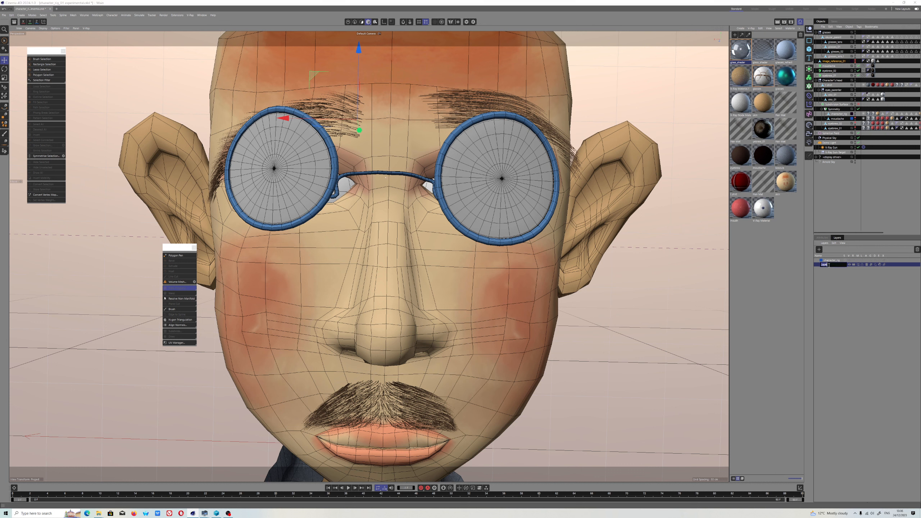
{"action": "key", "text": "BackSpace"}
{"action": "type", "text": "image_ref"}
{"action": "key", "text": "Return"}
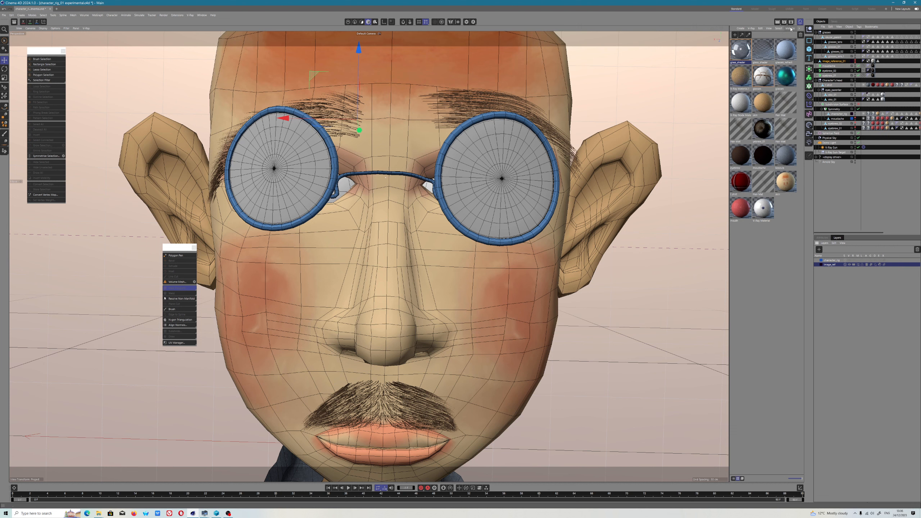
Step: Save the project and render the scene in the Picture Viewer, with the viewer placed over the viewport
{"action": "left_click", "coordinate": [4, 15]}
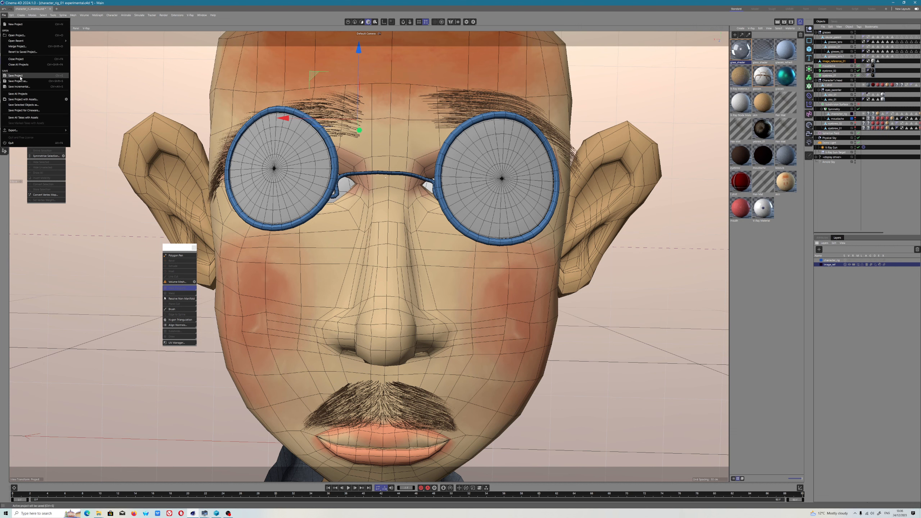
{"action": "left_click", "coordinate": [16, 76]}
{"action": "left_click", "coordinate": [784, 24]}
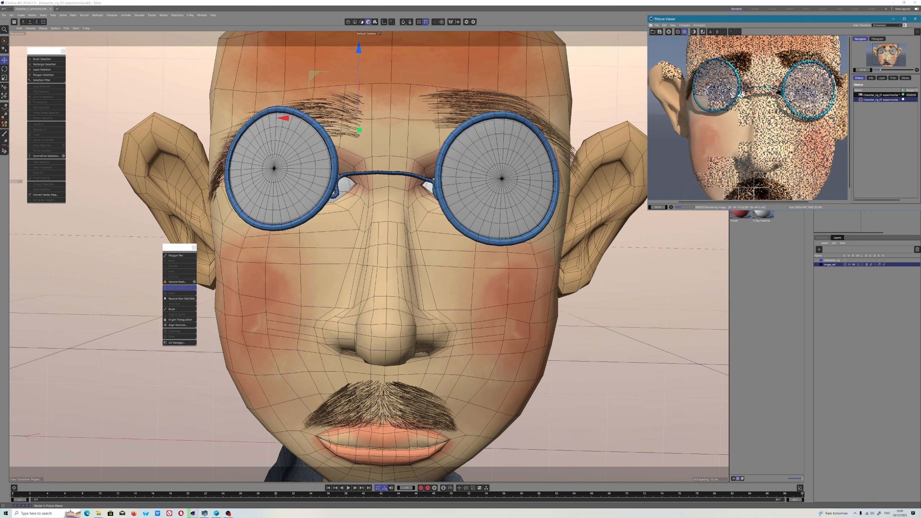
{"action": "scroll", "coordinate": [785, 109], "scroll_direction": "down", "scroll_amount": 2}
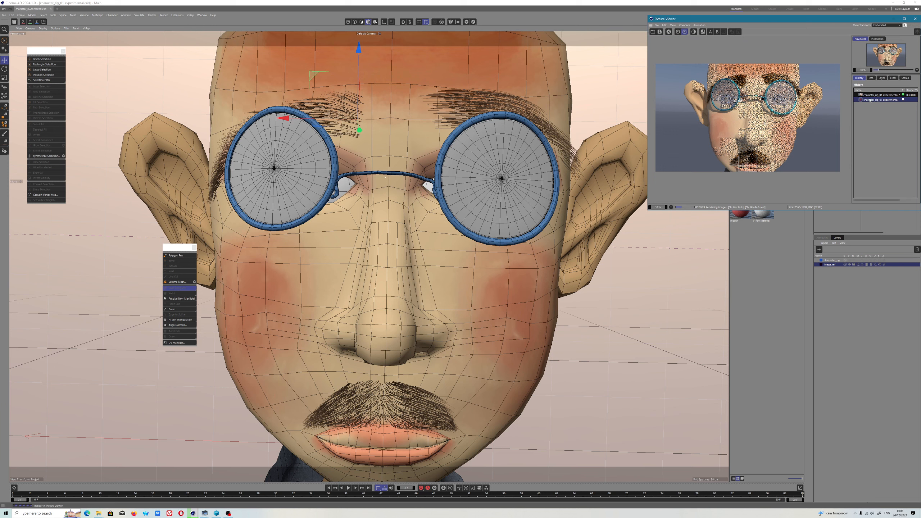
{"action": "left_click_drag", "start_coordinate": [707, 19], "coordinate": [469, 50]}
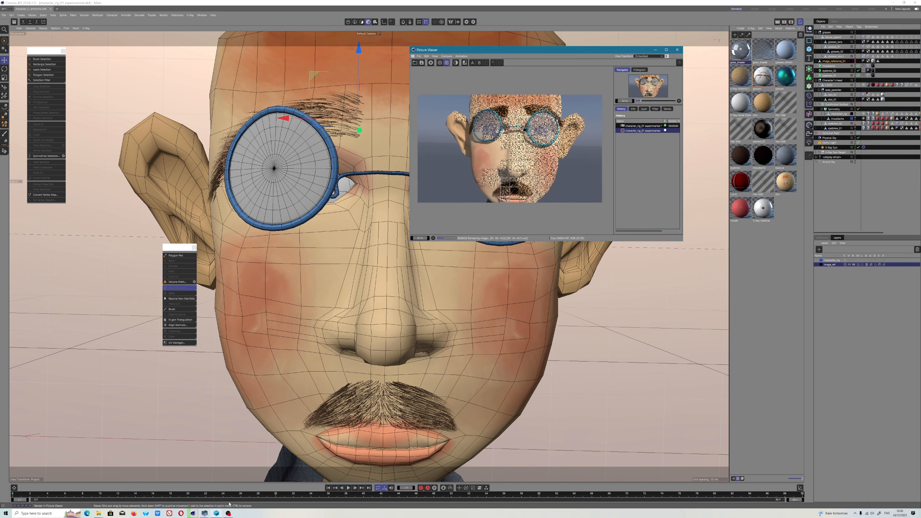
Step: Bring up the System Information GPU graphs beside the Picture Viewer and check the GPU load during the render
{"action": "mouse_move", "coordinate": [205, 513]}
{"action": "left_click", "coordinate": [205, 489]}
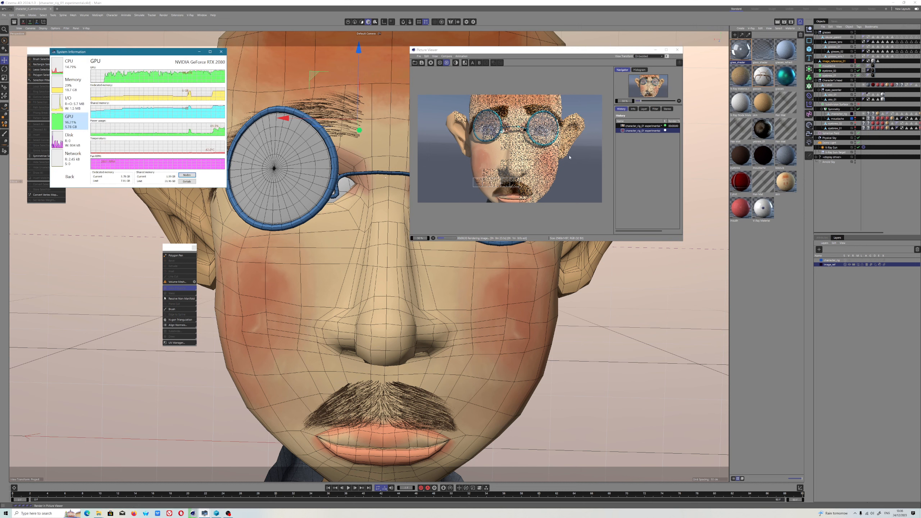
{"action": "scroll", "coordinate": [490, 123], "scroll_direction": "up", "scroll_amount": 3}
{"action": "scroll", "coordinate": [490, 123], "scroll_direction": "down", "scroll_amount": 3}
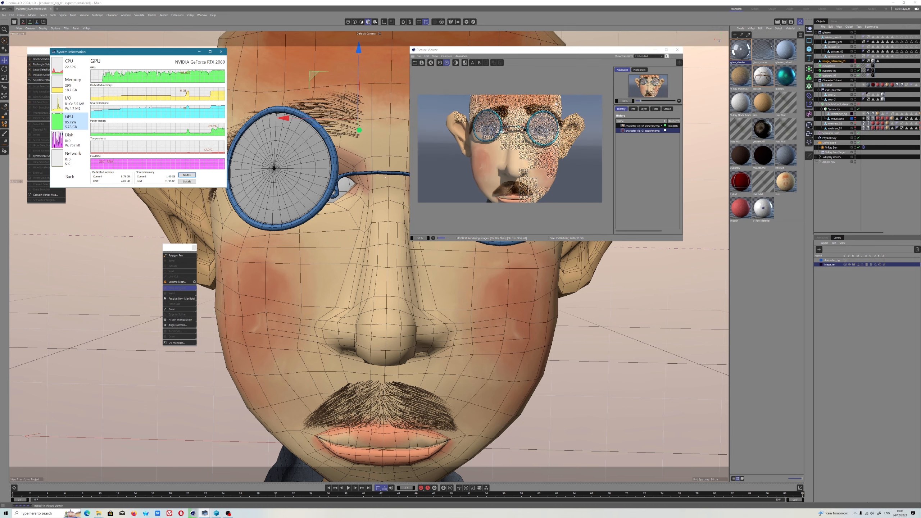
{"action": "scroll", "coordinate": [548, 119], "scroll_direction": "up", "scroll_amount": 2}
{"action": "scroll", "coordinate": [533, 190], "scroll_direction": "down", "scroll_amount": 2}
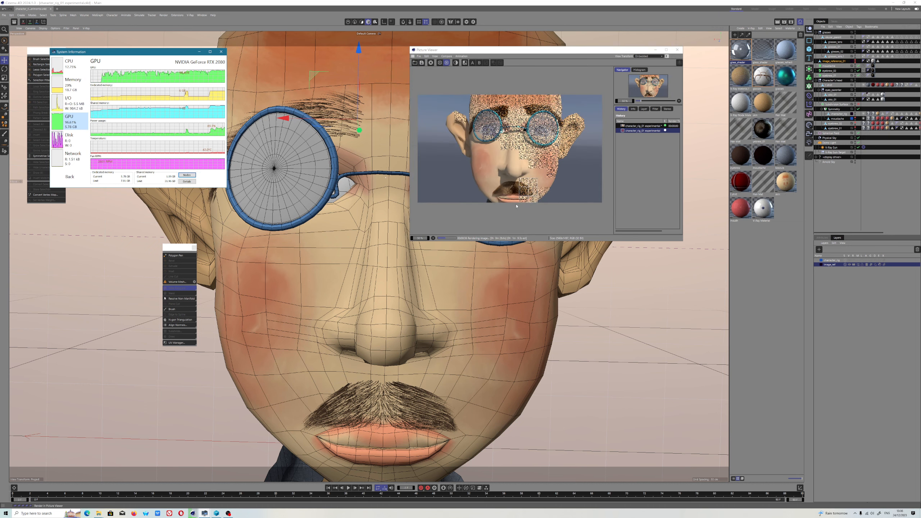
{"action": "scroll", "coordinate": [513, 205], "scroll_direction": "up", "scroll_amount": 2}
{"action": "scroll", "coordinate": [512, 206], "scroll_direction": "down", "scroll_amount": 2}
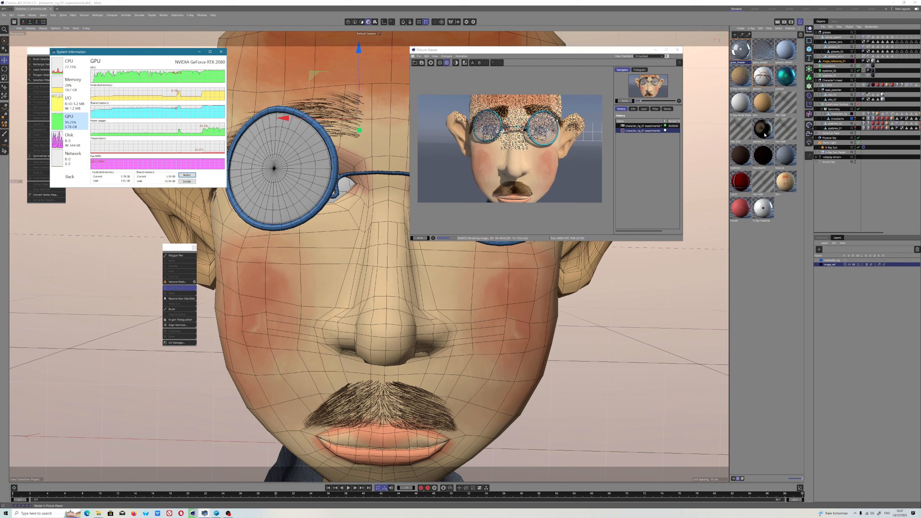
Step: Examine the render of the glass lenses, the glasses frame and the eye behind the lens up close
{"action": "scroll", "coordinate": [553, 133], "scroll_direction": "up", "scroll_amount": 4}
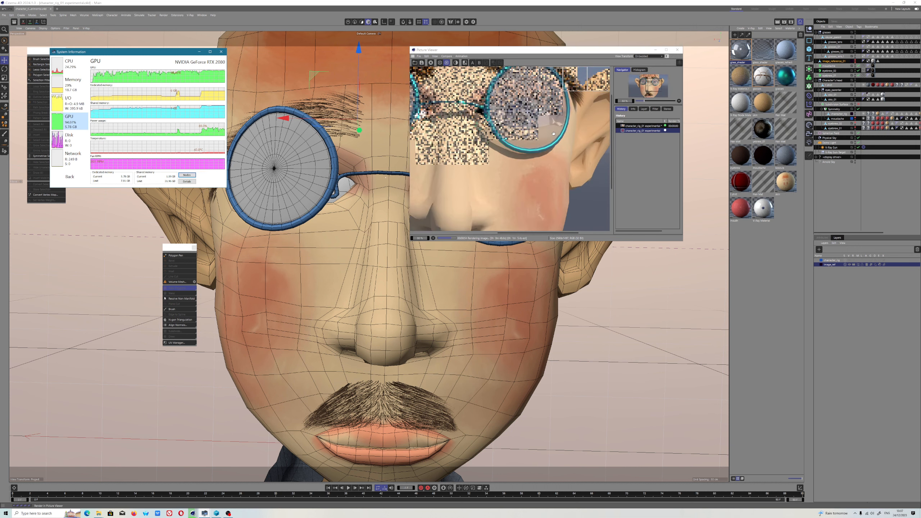
{"action": "scroll", "coordinate": [531, 114], "scroll_direction": "down", "scroll_amount": 4}
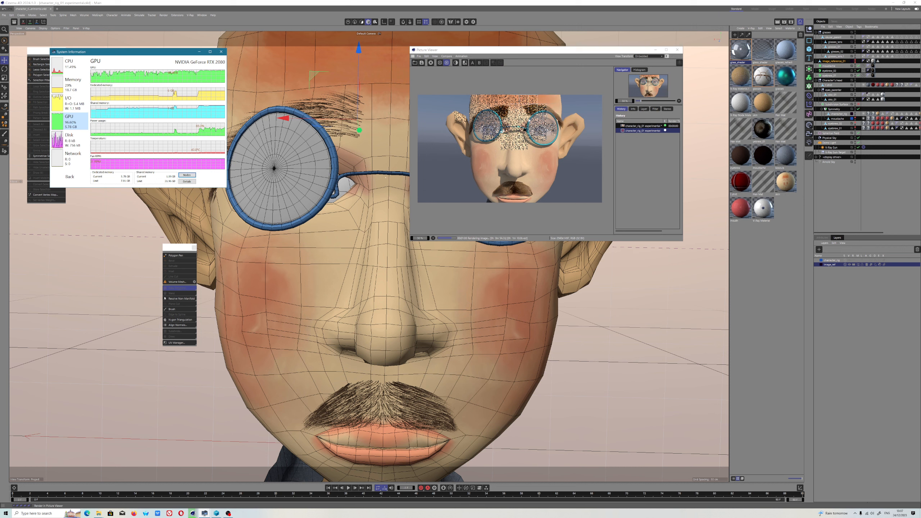
{"action": "scroll", "coordinate": [561, 130], "scroll_direction": "up", "scroll_amount": 5}
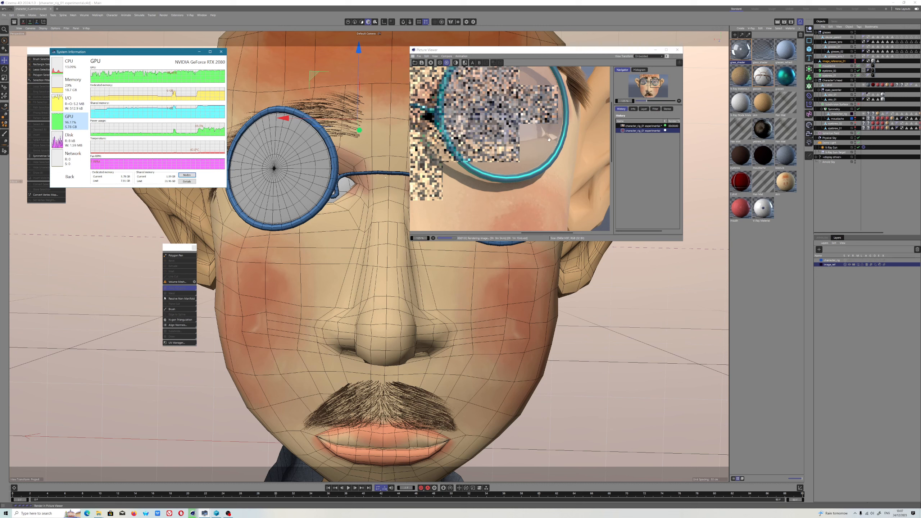
{"action": "scroll", "coordinate": [544, 132], "scroll_direction": "down", "scroll_amount": 6}
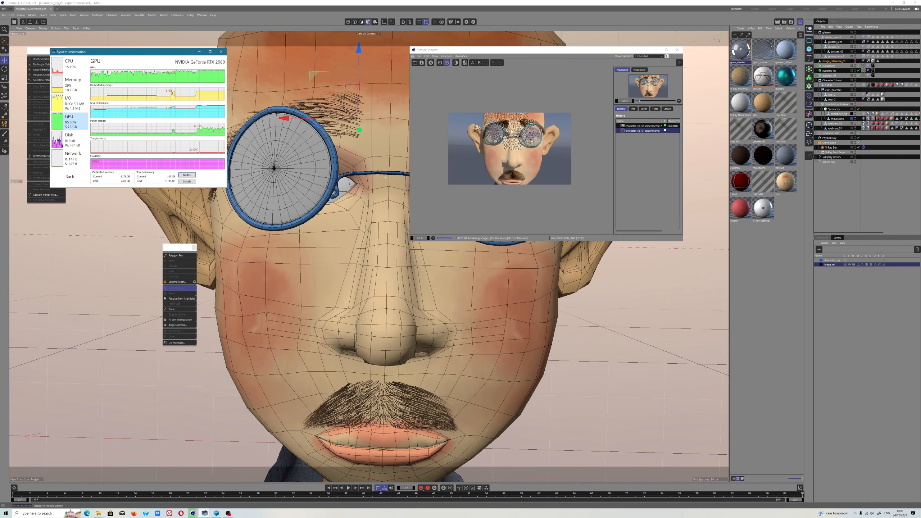
{"action": "scroll", "coordinate": [458, 108], "scroll_direction": "up", "scroll_amount": 3}
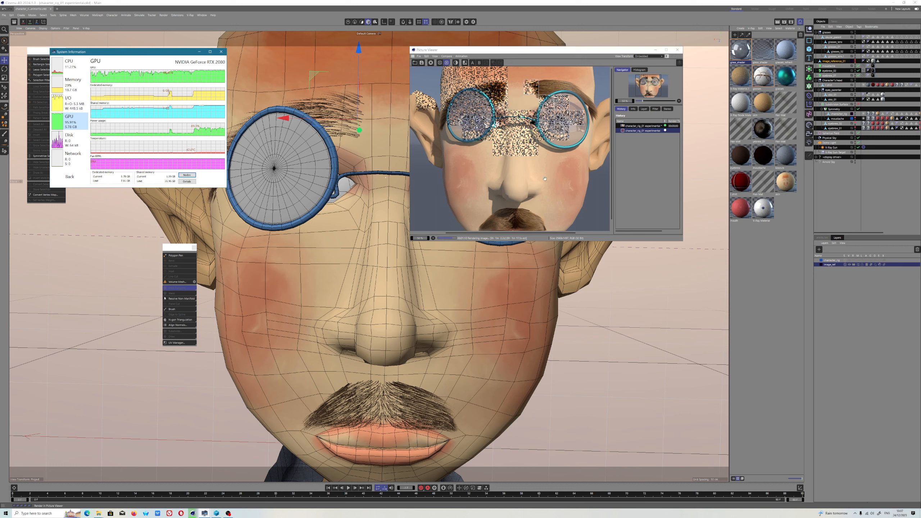
{"action": "scroll", "coordinate": [469, 113], "scroll_direction": "down", "scroll_amount": 2}
{"action": "scroll", "coordinate": [469, 113], "scroll_direction": "up", "scroll_amount": 3}
{"action": "scroll", "coordinate": [588, 131], "scroll_direction": "down", "scroll_amount": 2}
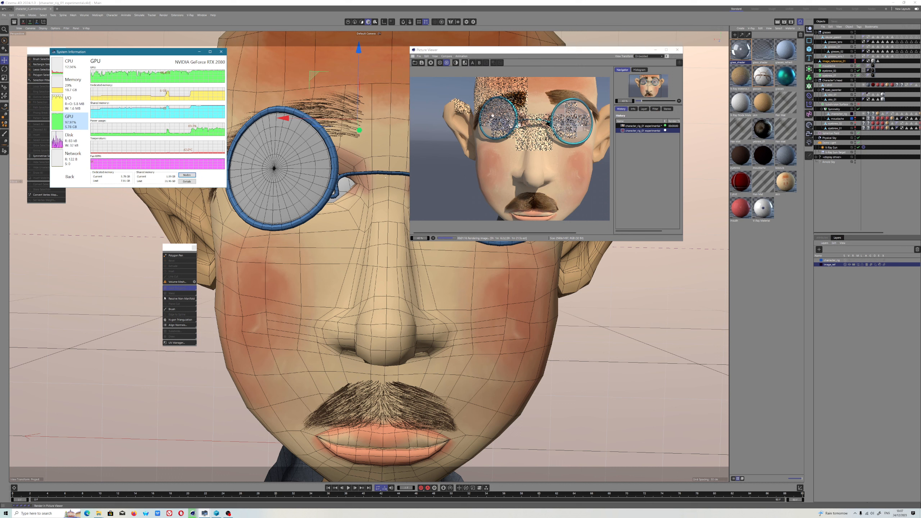
{"action": "mouse_move", "coordinate": [189, 115]}
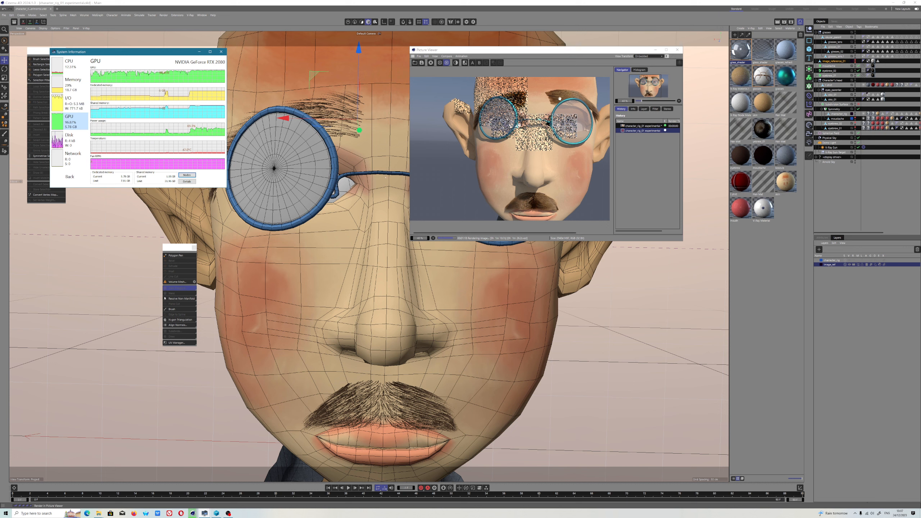
{"action": "scroll", "coordinate": [525, 114], "scroll_direction": "up", "scroll_amount": 3}
{"action": "scroll", "coordinate": [573, 102], "scroll_direction": "up", "scroll_amount": 3}
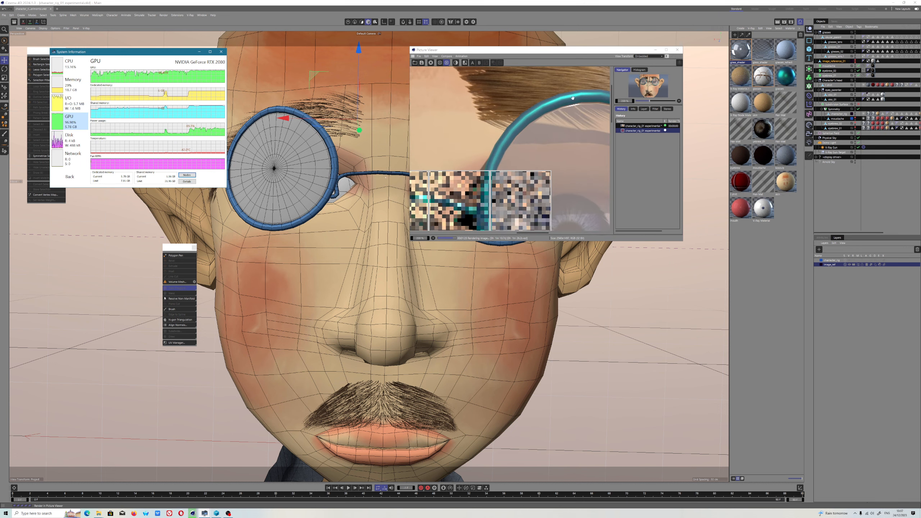
{"action": "left_click_drag", "start_coordinate": [582, 104], "coordinate": [564, 157]}
{"action": "scroll", "coordinate": [564, 157], "scroll_direction": "up", "scroll_amount": 1}
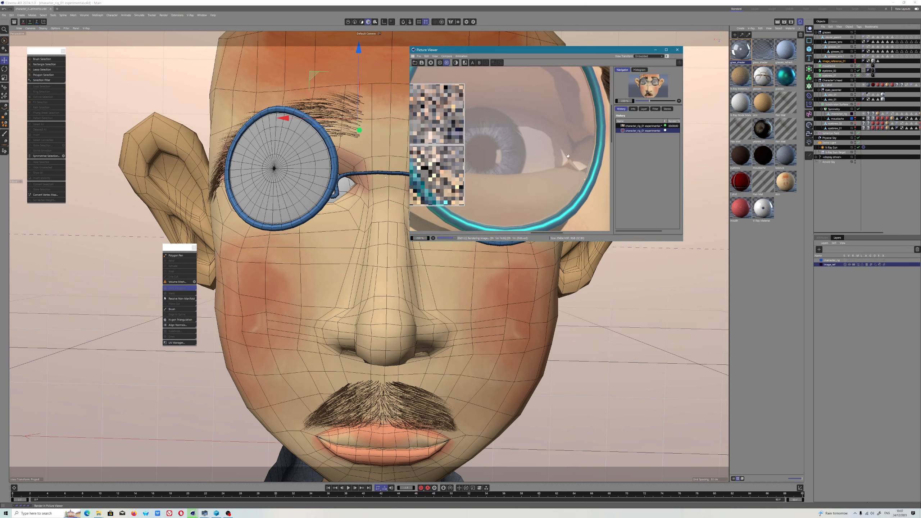
{"action": "scroll", "coordinate": [489, 132], "scroll_direction": "down", "scroll_amount": 5}
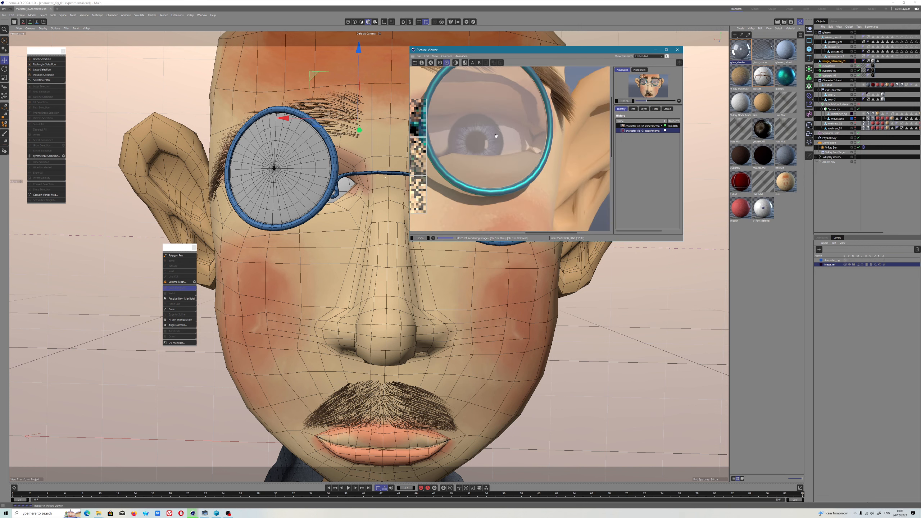
{"action": "scroll", "coordinate": [500, 128], "scroll_direction": "up", "scroll_amount": 2}
{"action": "scroll", "coordinate": [500, 129], "scroll_direction": "down", "scroll_amount": 2}
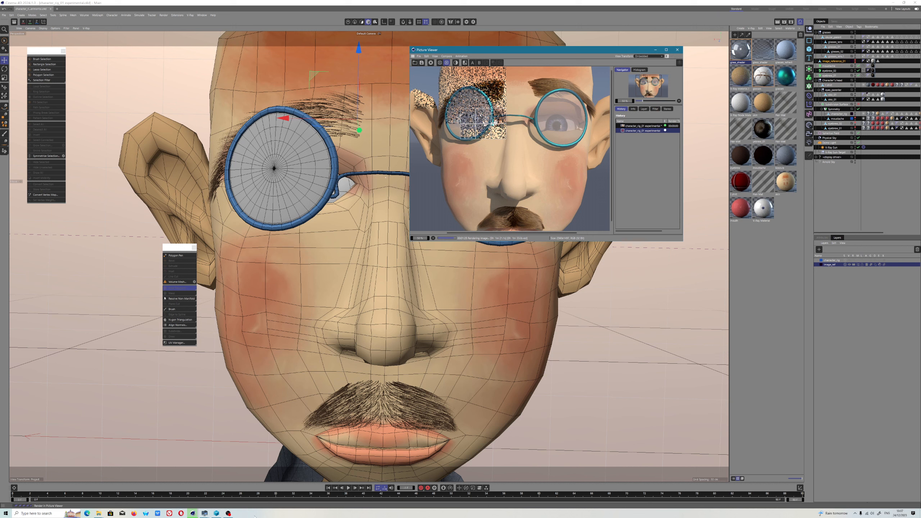
Step: Check the GPU load in System Information again and inspect the glasses in the finished render up close
{"action": "mouse_move", "coordinate": [204, 512]}
{"action": "left_click", "coordinate": [207, 487]}
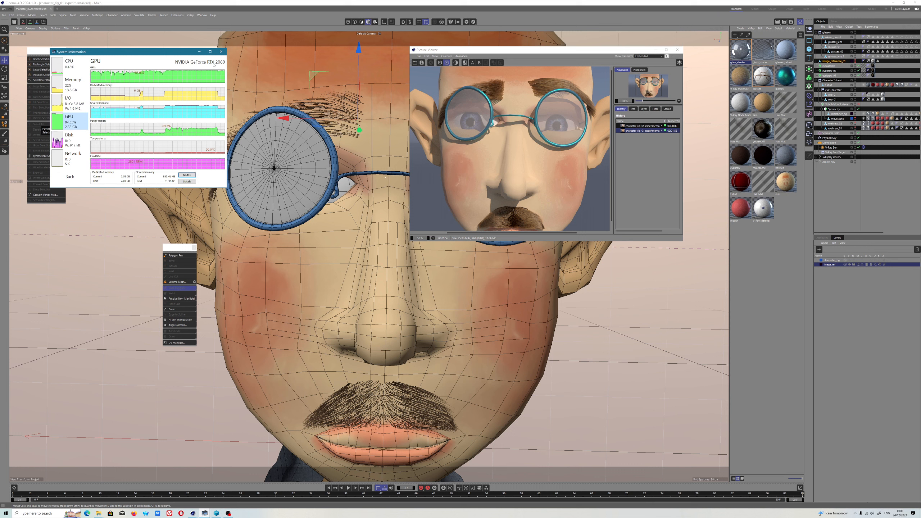
{"action": "mouse_move", "coordinate": [180, 72]}
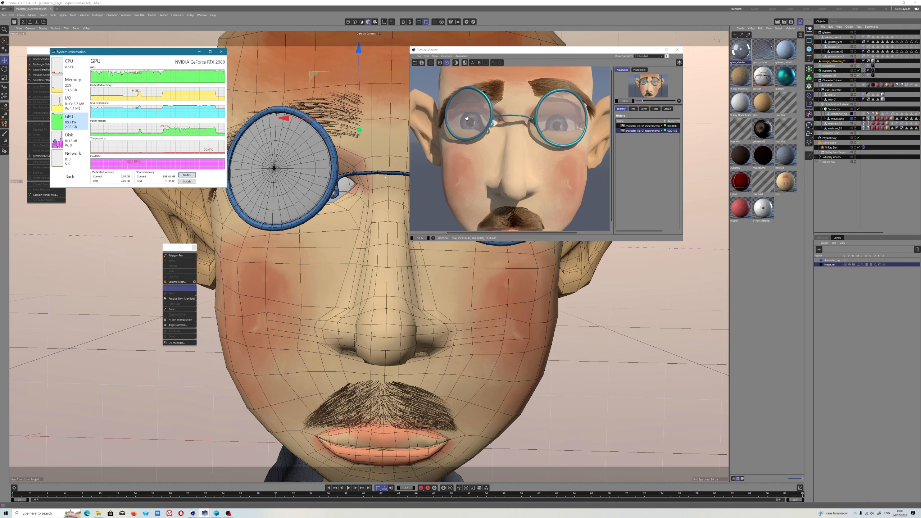
{"action": "scroll", "coordinate": [506, 125], "scroll_direction": "down", "scroll_amount": 4}
{"action": "scroll", "coordinate": [506, 125], "scroll_direction": "up", "scroll_amount": 5}
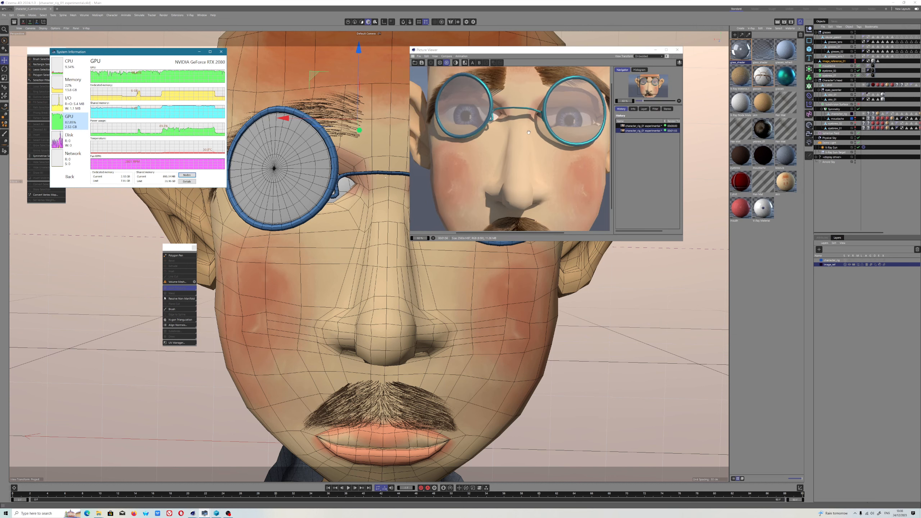
Step: Start saving the rendered image in JPG format, accepting the format's compression options and the save settings
{"action": "left_click", "coordinate": [506, 125]}
{"action": "left_click", "coordinate": [419, 57]}
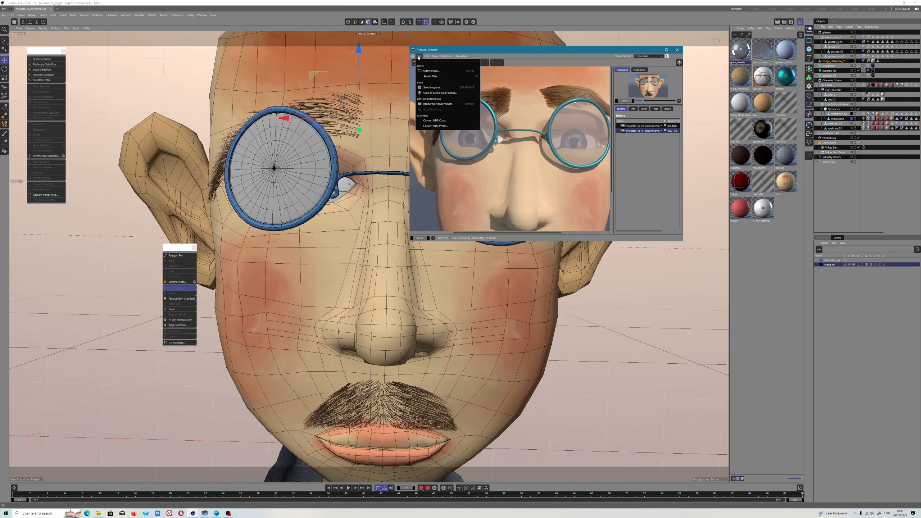
{"action": "left_click", "coordinate": [433, 87]}
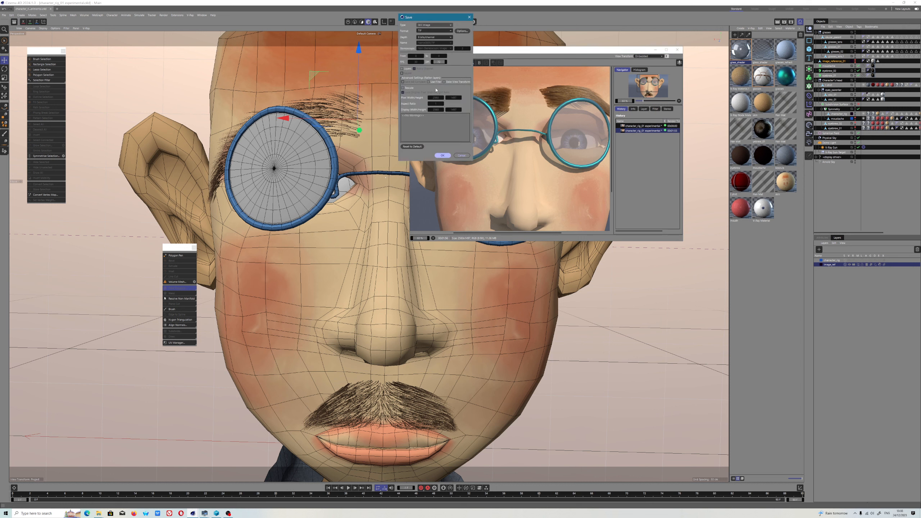
{"action": "left_click", "coordinate": [436, 31]}
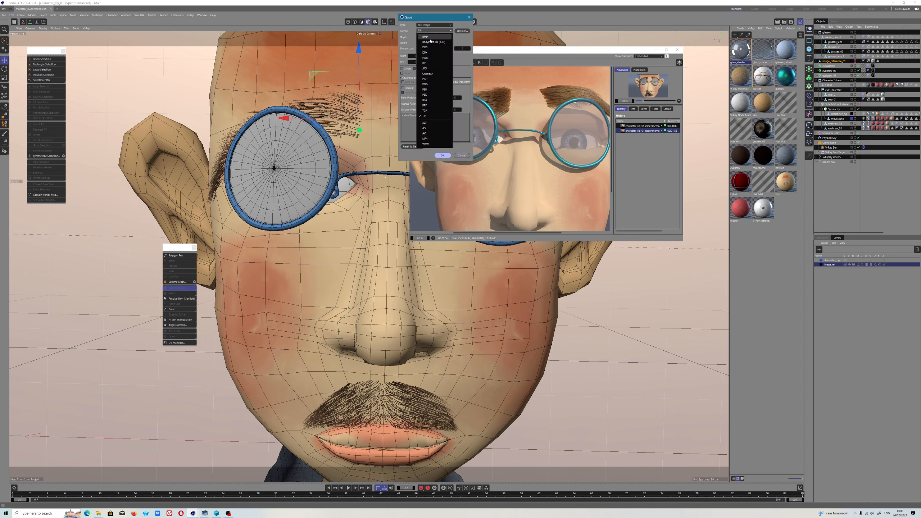
{"action": "left_click", "coordinate": [427, 69]}
{"action": "left_click", "coordinate": [463, 31]}
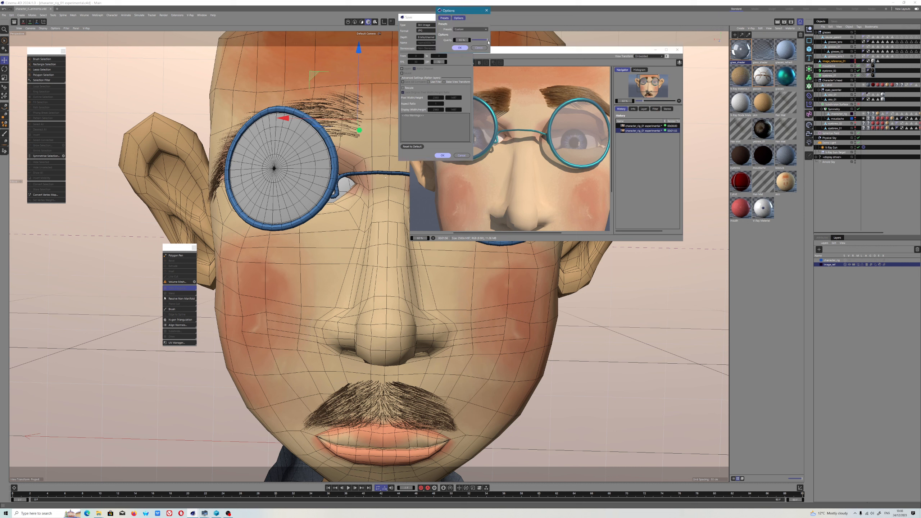
{"action": "left_click", "coordinate": [460, 48]}
{"action": "left_click", "coordinate": [442, 155]}
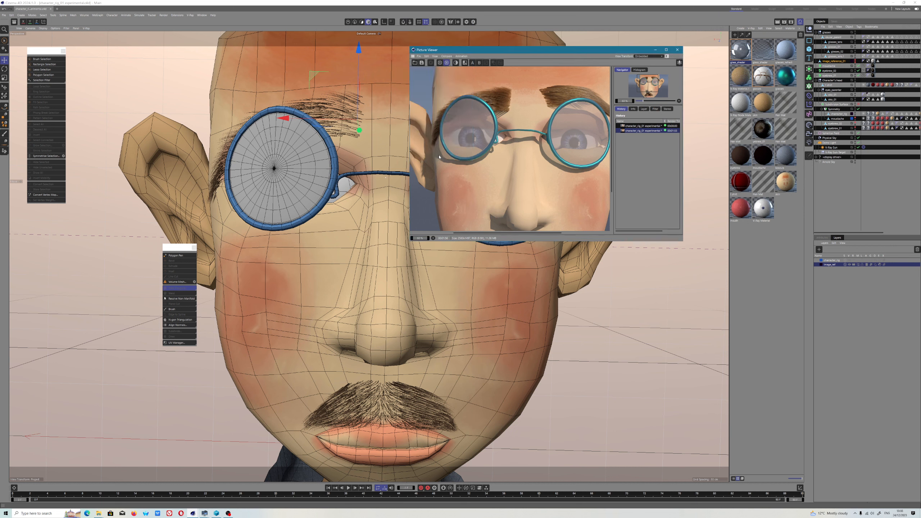
Step: Name the image file glasses_01, save it in the projects folder, and close the Picture Viewer
{"action": "left_click", "coordinate": [481, 245]}
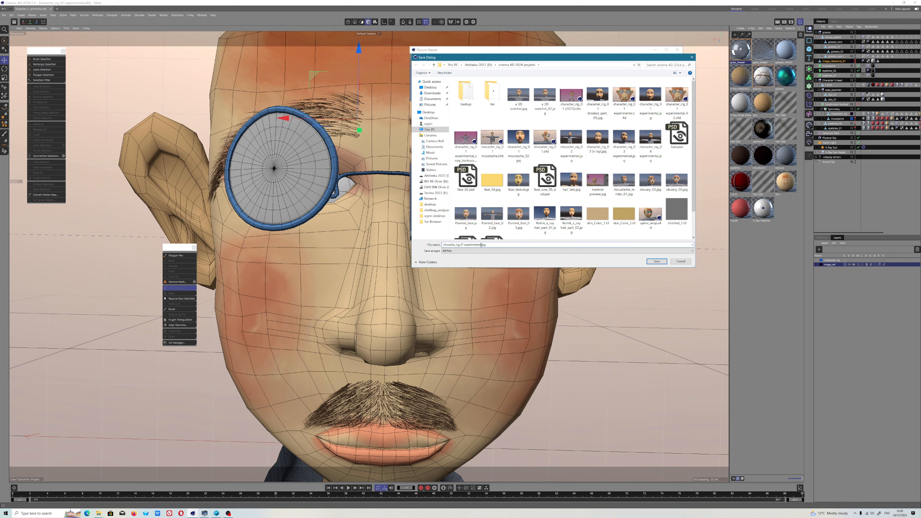
{"action": "left_click_drag", "start_coordinate": [480, 245], "coordinate": [399, 247]}
{"action": "type", "text": "glasses_01"}
{"action": "left_click", "coordinate": [656, 261]}
{"action": "left_click", "coordinate": [677, 50]}
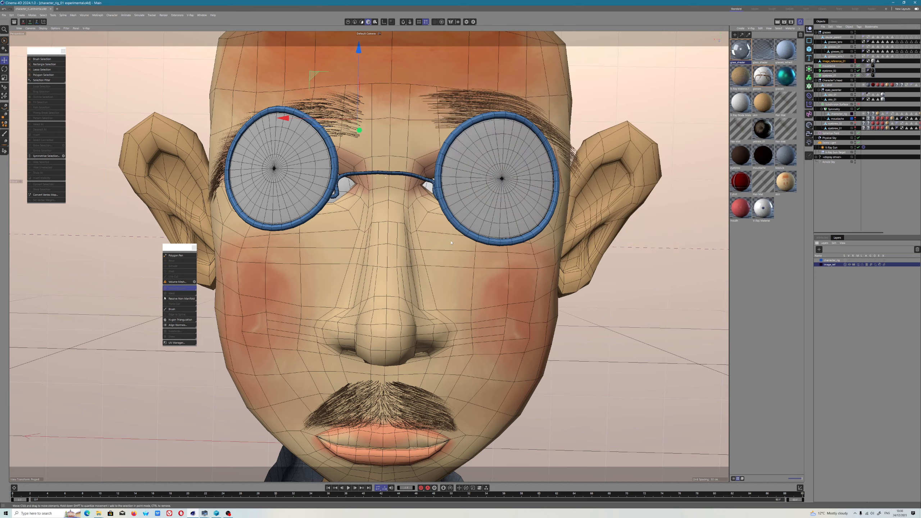
Step: Turn the view to a three-quarter angle of the head and set the glass material's refraction color to a pale pink
{"action": "left_click_drag", "start_coordinate": [466, 308], "coordinate": [475, 307], "text": "alt"}
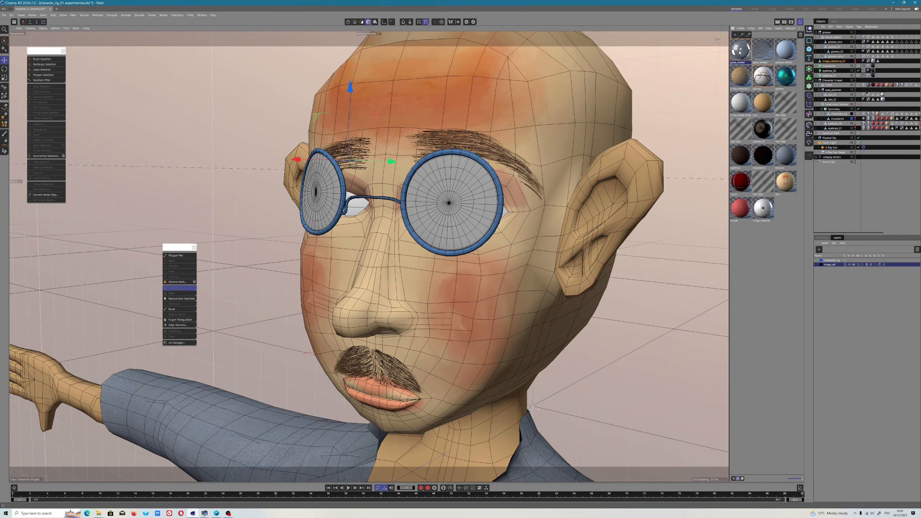
{"action": "left_click", "coordinate": [822, 239]}
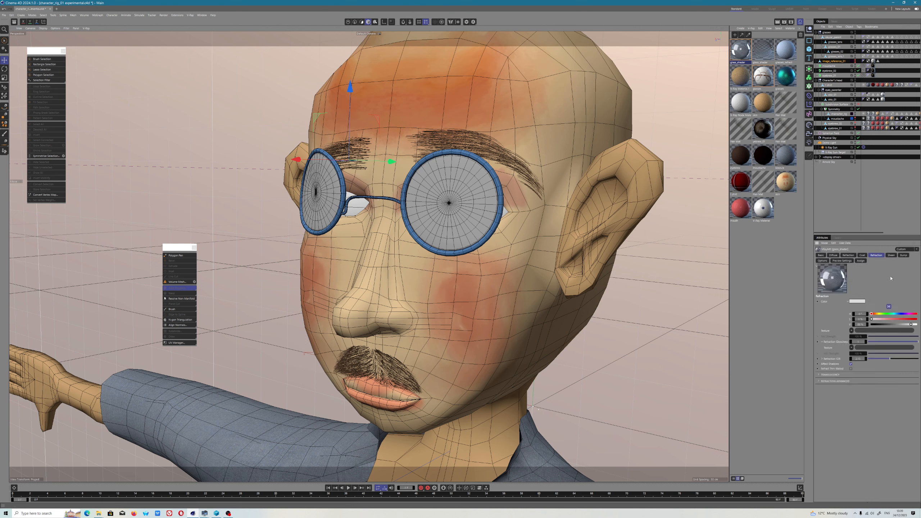
{"action": "left_click", "coordinate": [857, 301]}
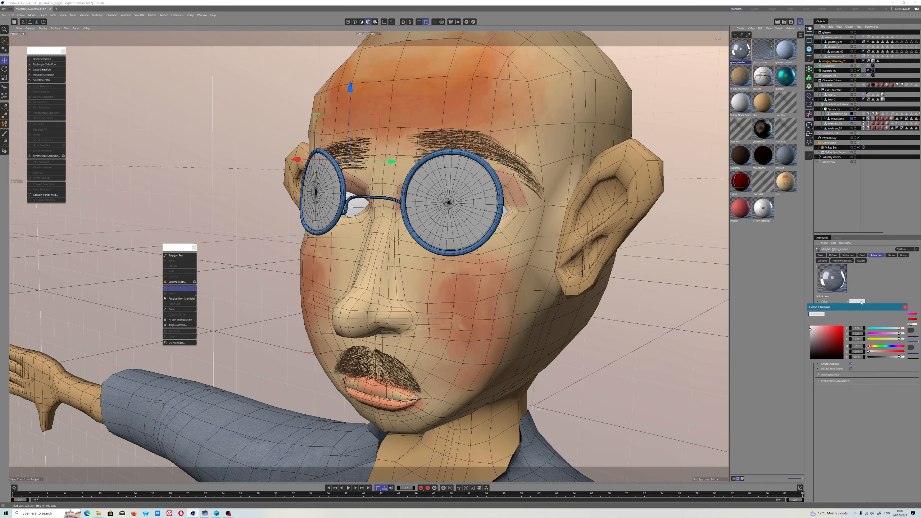
{"action": "left_click", "coordinate": [893, 329]}
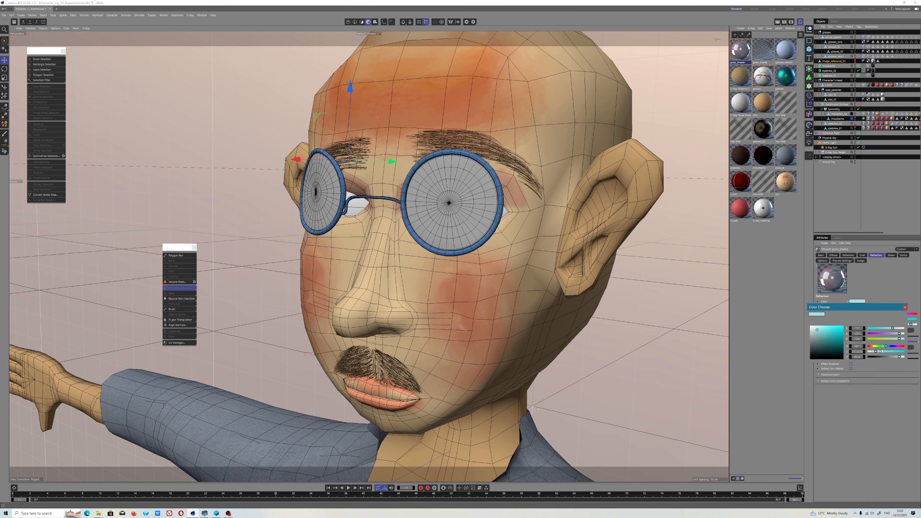
{"action": "left_click", "coordinate": [877, 328]}
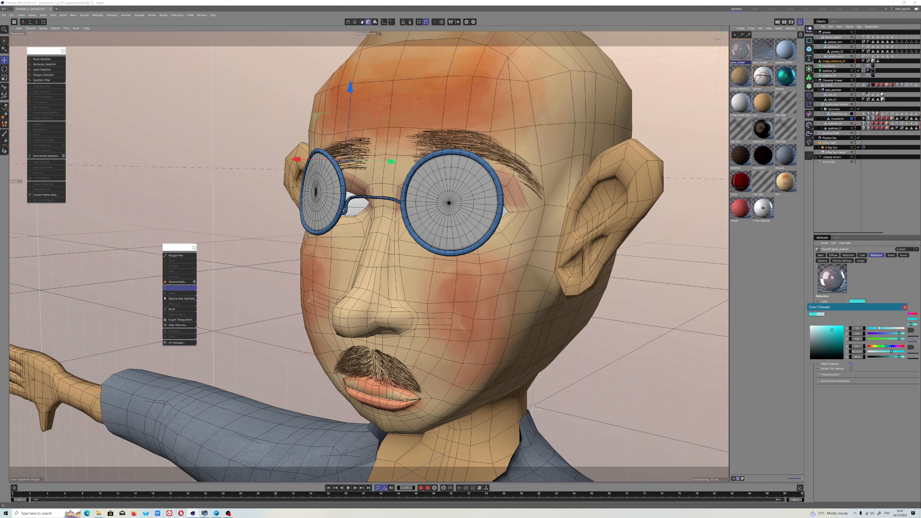
{"action": "left_click", "coordinate": [903, 328]}
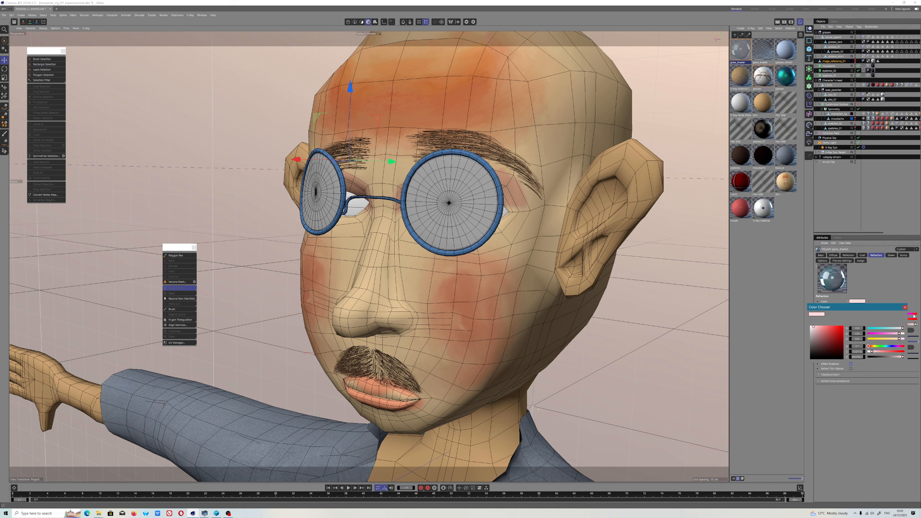
{"action": "left_click", "coordinate": [904, 307]}
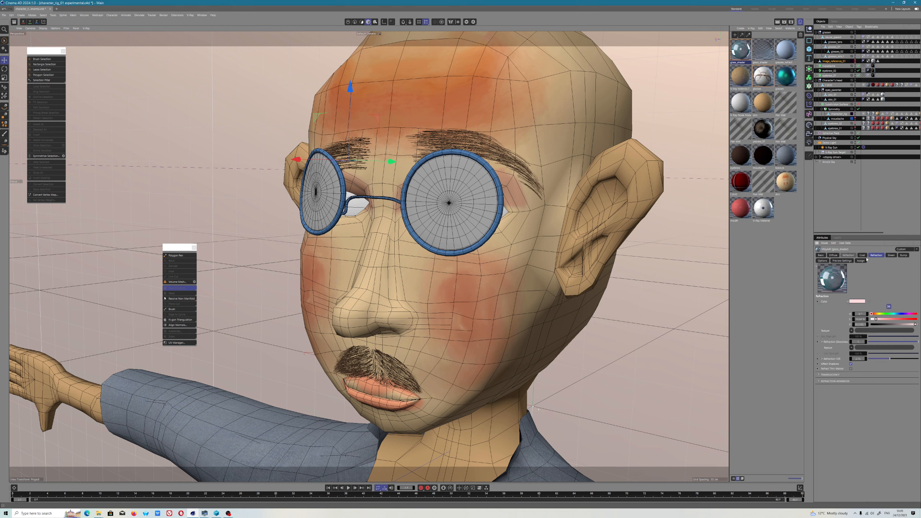
Step: Change the glass material's diffuse color to a very pale cyan
{"action": "left_click", "coordinate": [833, 255]}
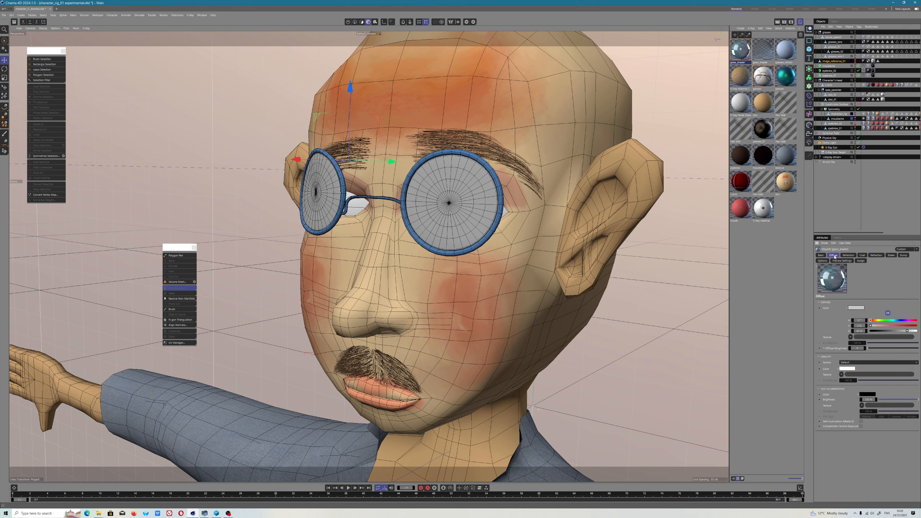
{"action": "left_click", "coordinate": [856, 307]}
{"action": "left_click_drag", "start_coordinate": [895, 335], "coordinate": [902, 364]}
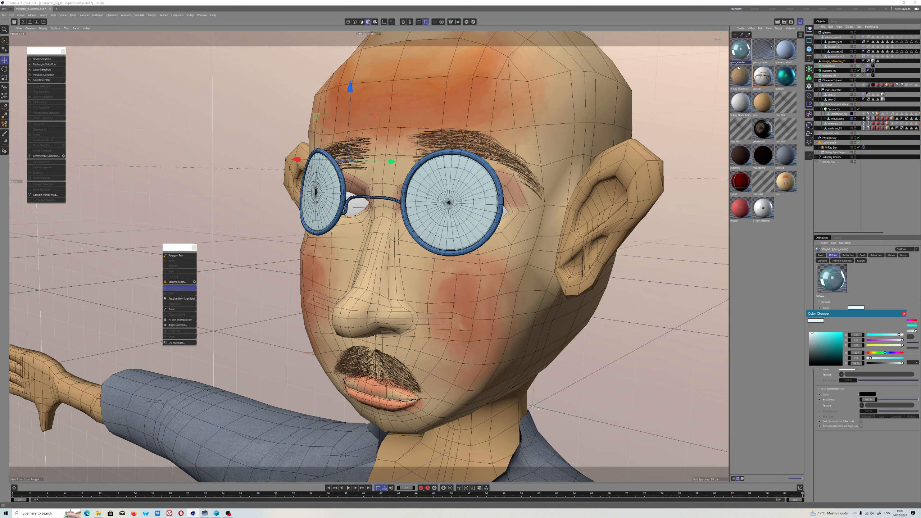
{"action": "left_click", "coordinate": [905, 314]}
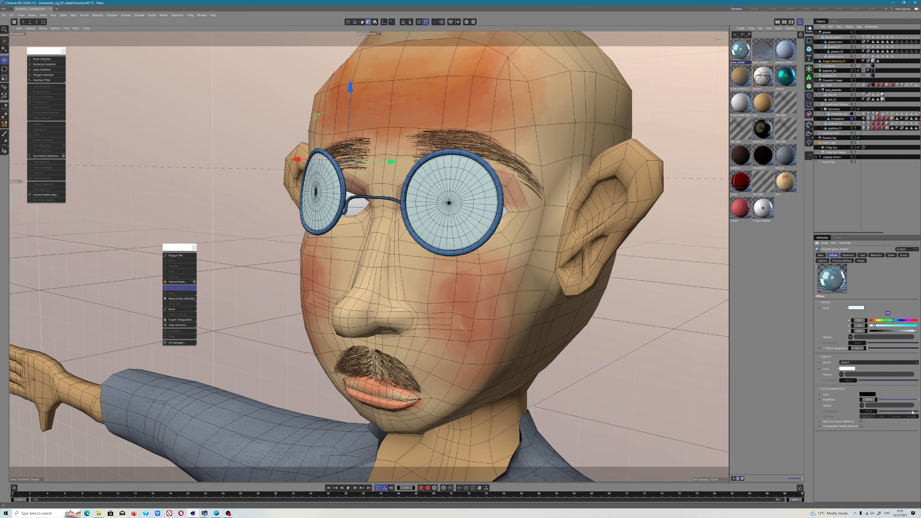
Step: Try adjusting the glass material's self-illumination brightness and diffuse roughness
{"action": "left_click", "coordinate": [909, 399]}
{"action": "left_click", "coordinate": [919, 400]}
{"action": "left_click", "coordinate": [869, 349]}
{"action": "left_click", "coordinate": [863, 349]}
Step: Save the project and render the three-quarter view in the Picture Viewer, framing the glasses in the image
{"action": "left_click", "coordinate": [5, 15]}
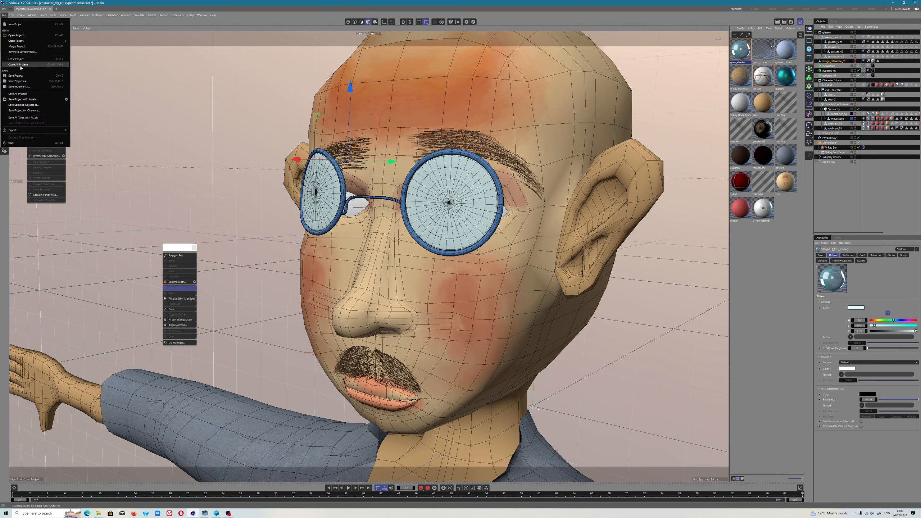
{"action": "left_click", "coordinate": [21, 75]}
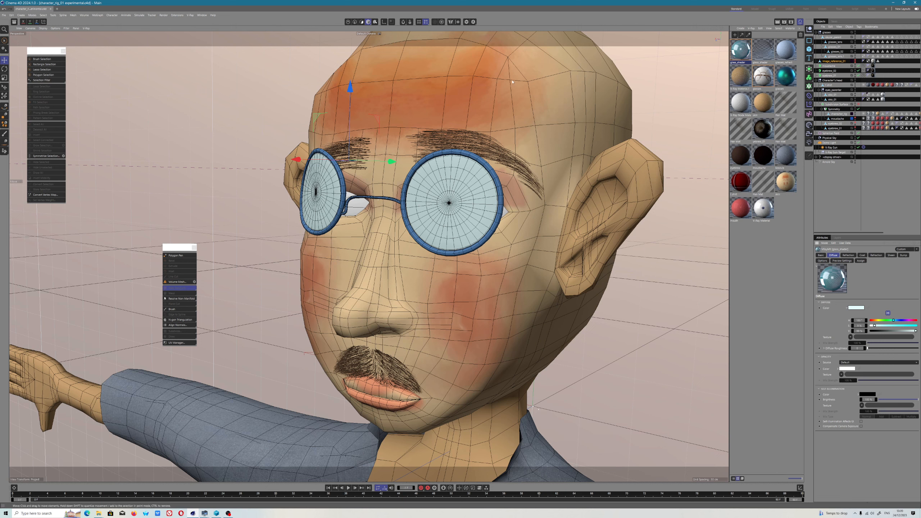
{"action": "left_click", "coordinate": [783, 22]}
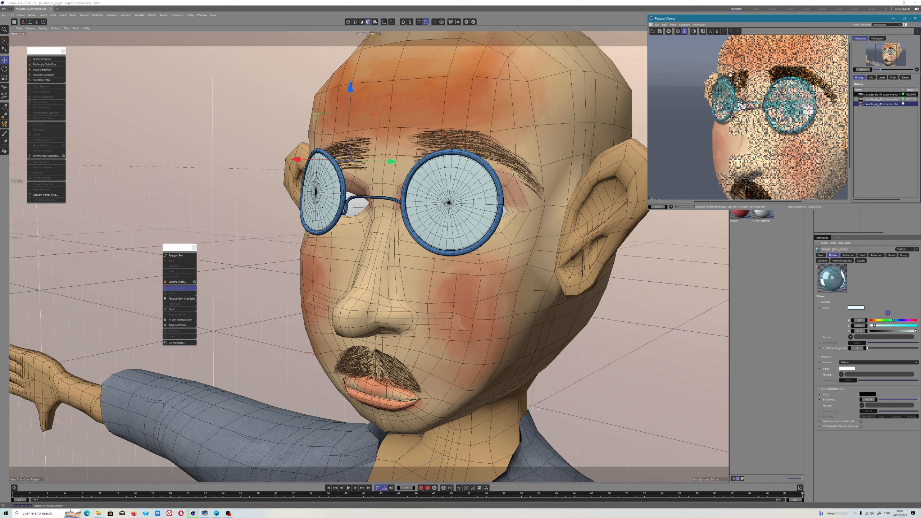
{"action": "scroll", "coordinate": [779, 87], "scroll_direction": "down", "scroll_amount": 1}
{"action": "scroll", "coordinate": [797, 93], "scroll_direction": "up", "scroll_amount": 1}
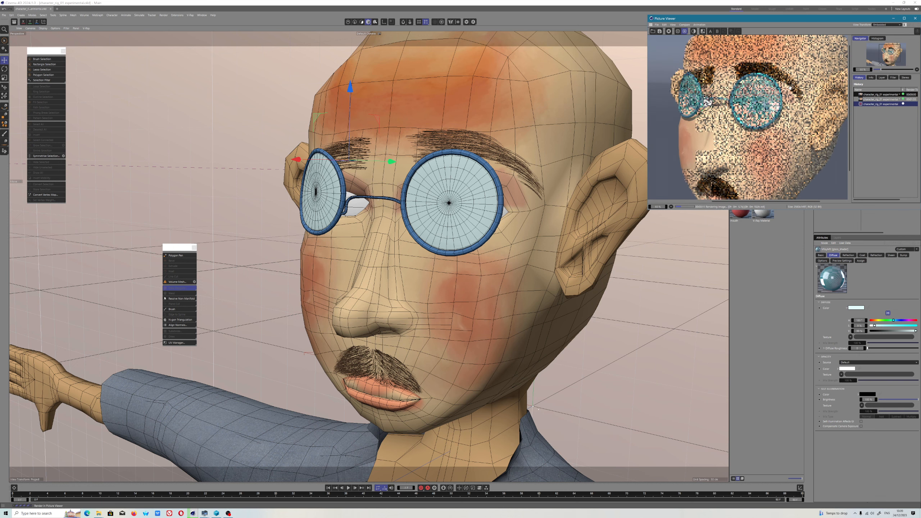
{"action": "scroll", "coordinate": [733, 84], "scroll_direction": "down", "scroll_amount": 1}
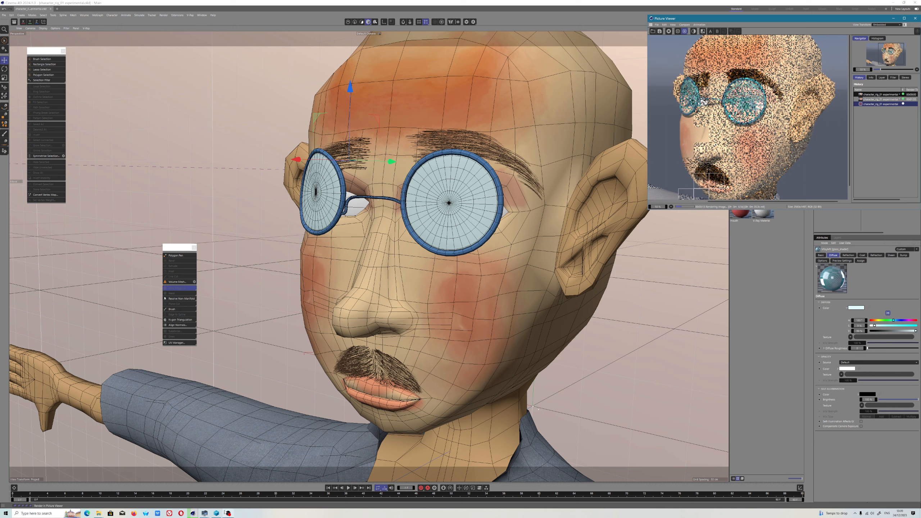
Step: Bring up the System Information GPU graphs and examine the tinted lenses in the render as it progresses
{"action": "left_click", "coordinate": [204, 514]}
{"action": "left_click", "coordinate": [204, 487]}
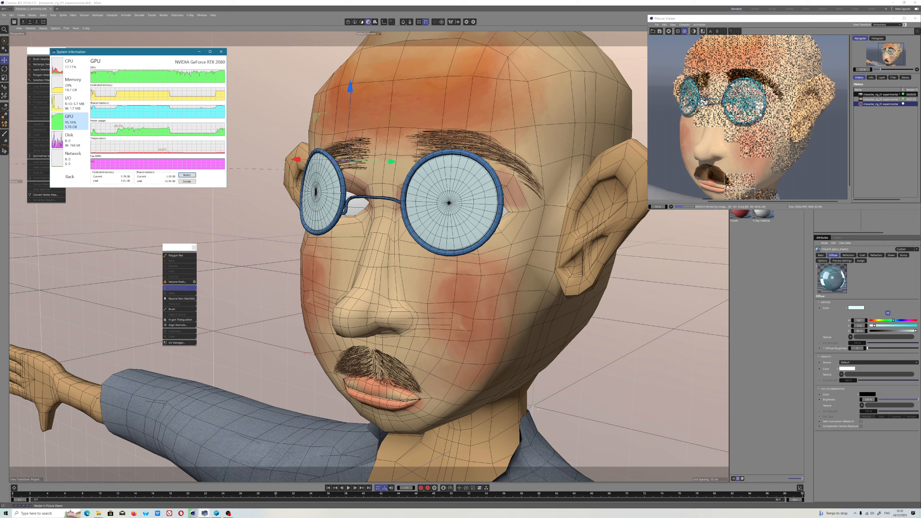
{"action": "scroll", "coordinate": [727, 83], "scroll_direction": "up", "scroll_amount": 3}
{"action": "scroll", "coordinate": [726, 83], "scroll_direction": "down", "scroll_amount": 2}
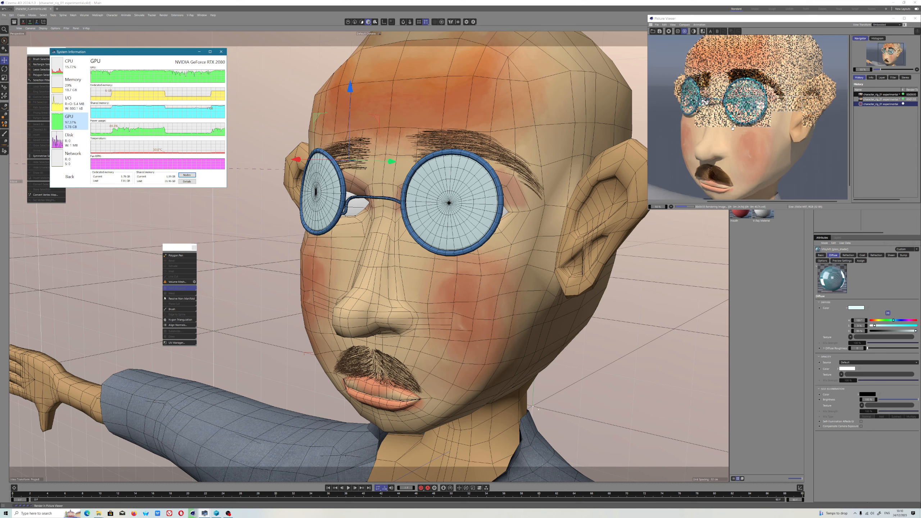
{"action": "scroll", "coordinate": [755, 106], "scroll_direction": "down", "scroll_amount": 3}
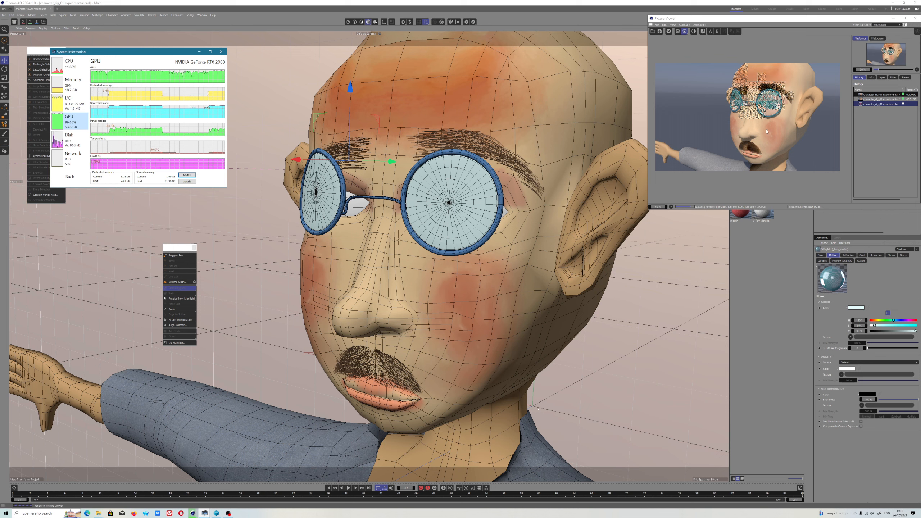
{"action": "scroll", "coordinate": [768, 127], "scroll_direction": "up", "scroll_amount": 5}
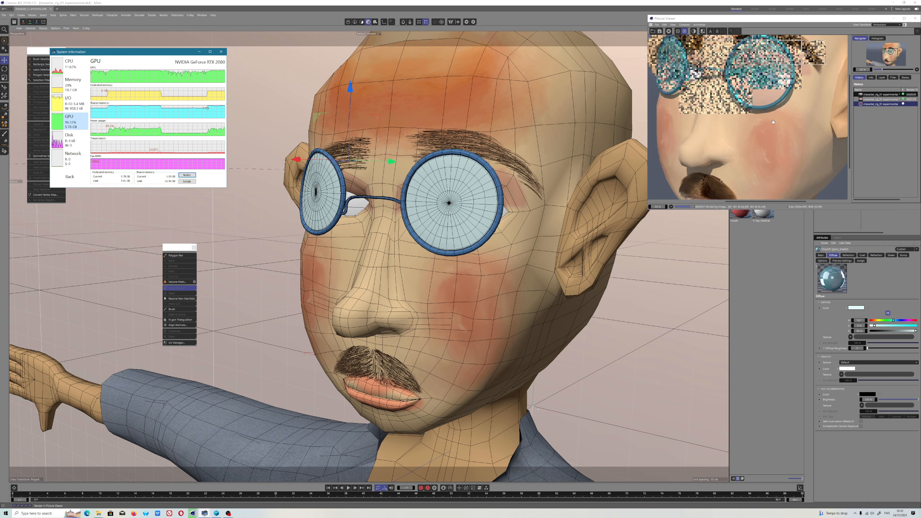
{"action": "scroll", "coordinate": [761, 130], "scroll_direction": "down", "scroll_amount": 4}
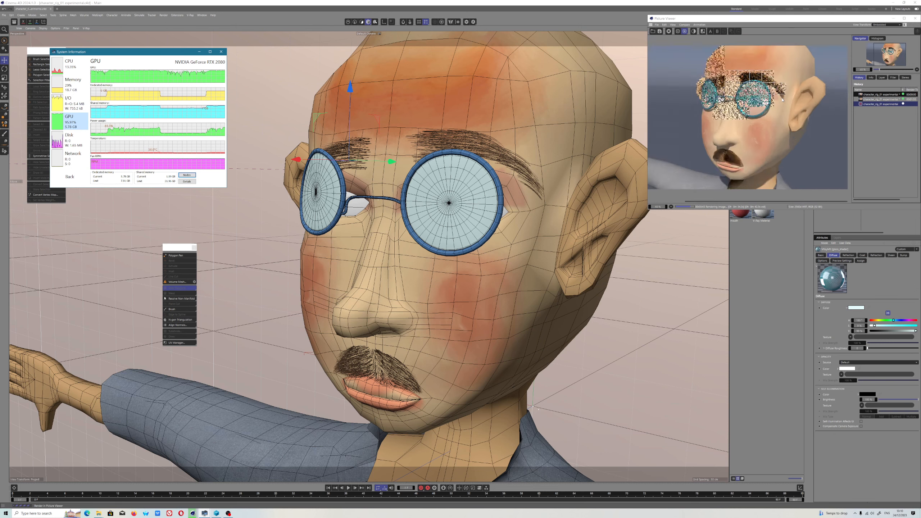
{"action": "scroll", "coordinate": [727, 160], "scroll_direction": "up", "scroll_amount": 2}
{"action": "scroll", "coordinate": [729, 152], "scroll_direction": "up", "scroll_amount": 1}
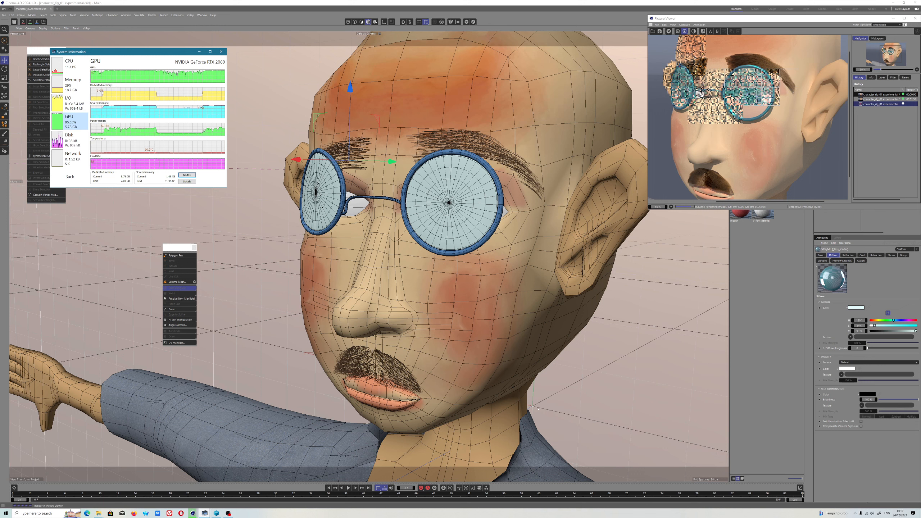
Step: Switch to MSI Afterburner and raise the custom fan curve to 100% fan speed, applying the change
{"action": "left_click", "coordinate": [854, 513]}
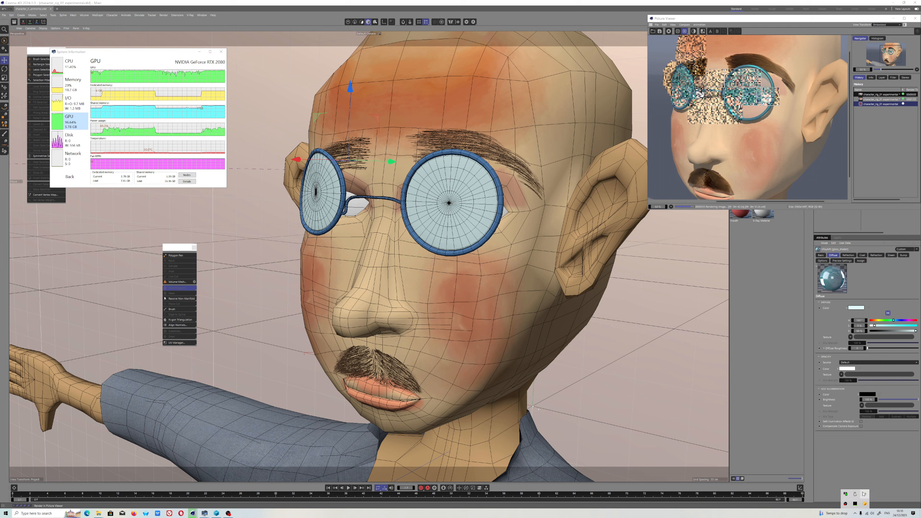
{"action": "left_click", "coordinate": [865, 493]}
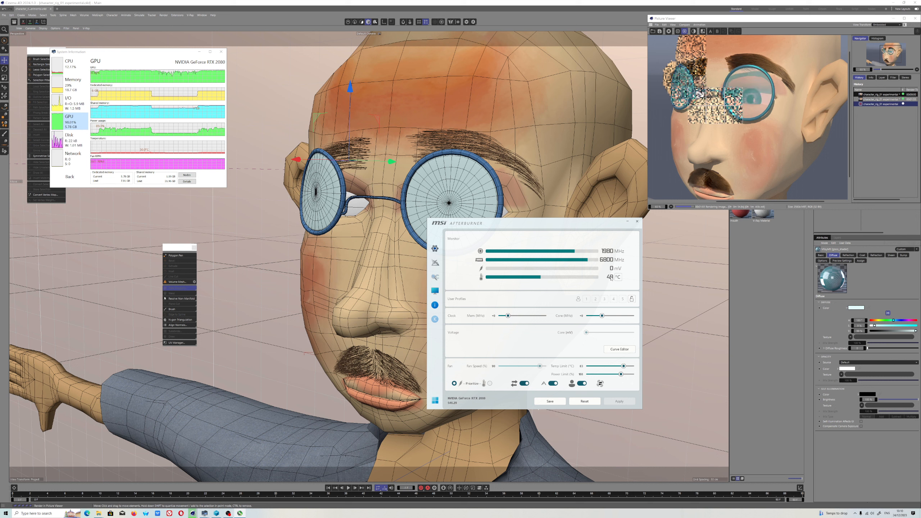
{"action": "left_click", "coordinate": [434, 264]}
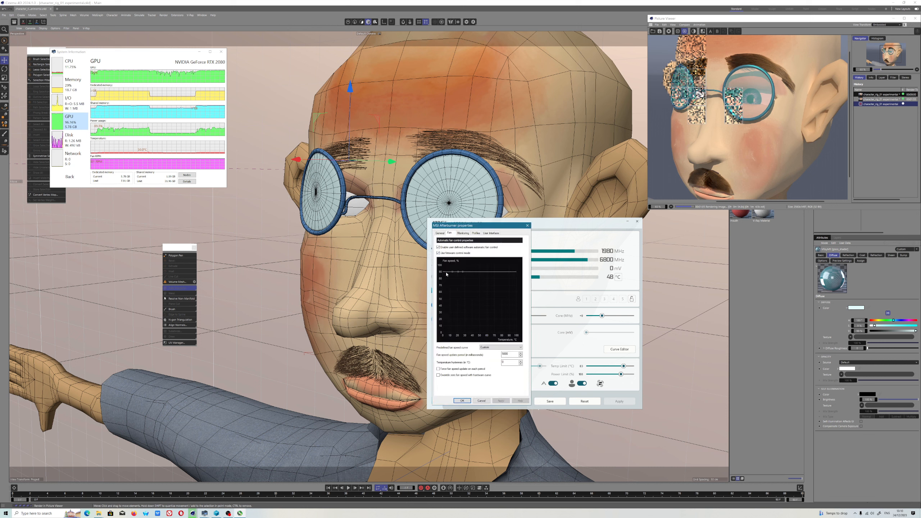
{"action": "mouse_move", "coordinate": [452, 271]}
{"action": "left_mouse_down"}
{"action": "mouse_move", "coordinate": [449, 260]}
{"action": "mouse_move", "coordinate": [462, 266]}
{"action": "left_mouse_up"}
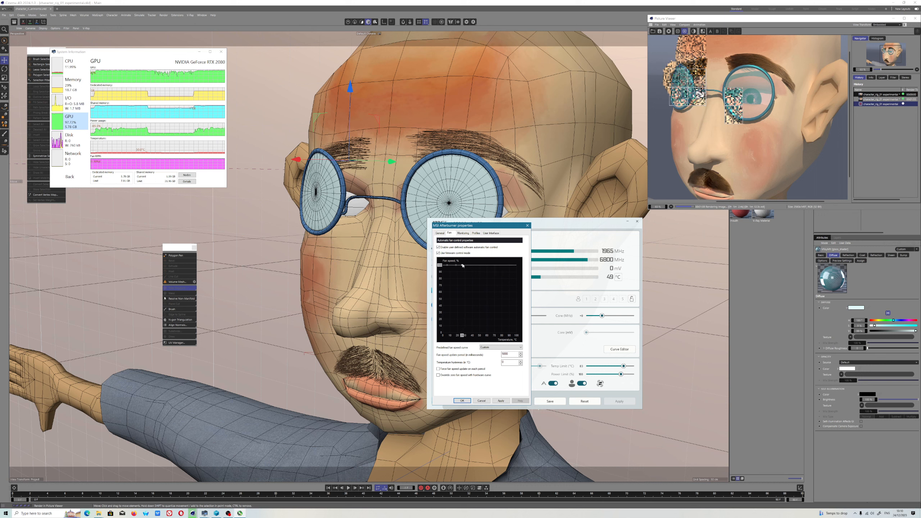
{"action": "left_click", "coordinate": [500, 401]}
{"action": "left_click", "coordinate": [462, 401]}
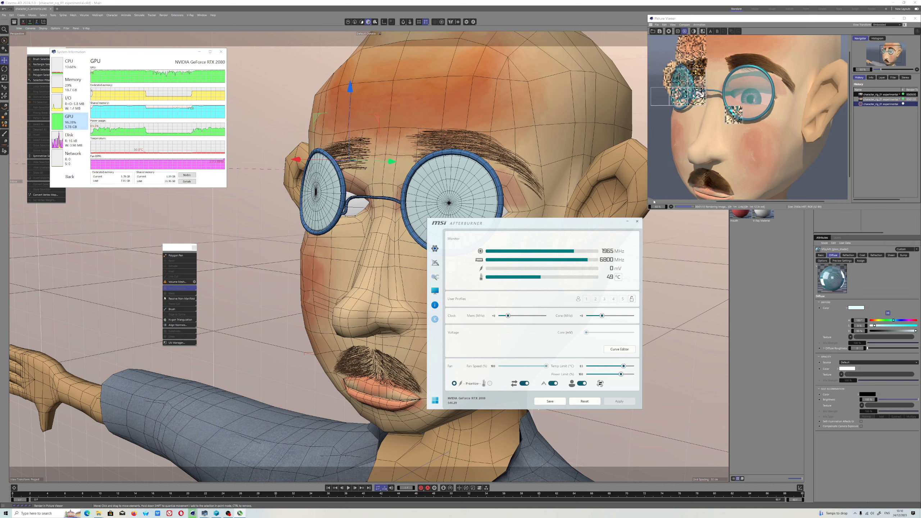
Step: Examine the tinted lenses and eyes in the Picture Viewer render, both close up and in the full image
{"action": "scroll", "coordinate": [745, 103], "scroll_direction": "up", "scroll_amount": 2}
{"action": "scroll", "coordinate": [745, 103], "scroll_direction": "up", "scroll_amount": 2}
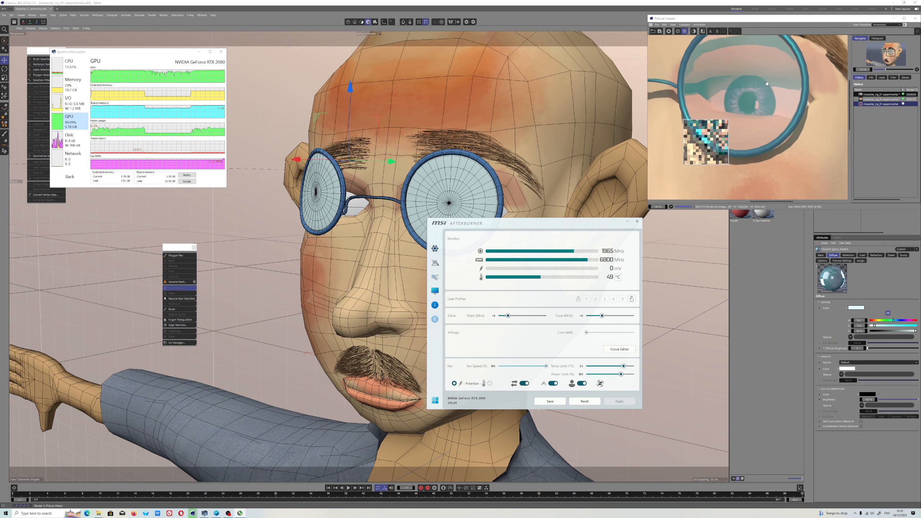
{"action": "scroll", "coordinate": [742, 91], "scroll_direction": "down", "scroll_amount": 3}
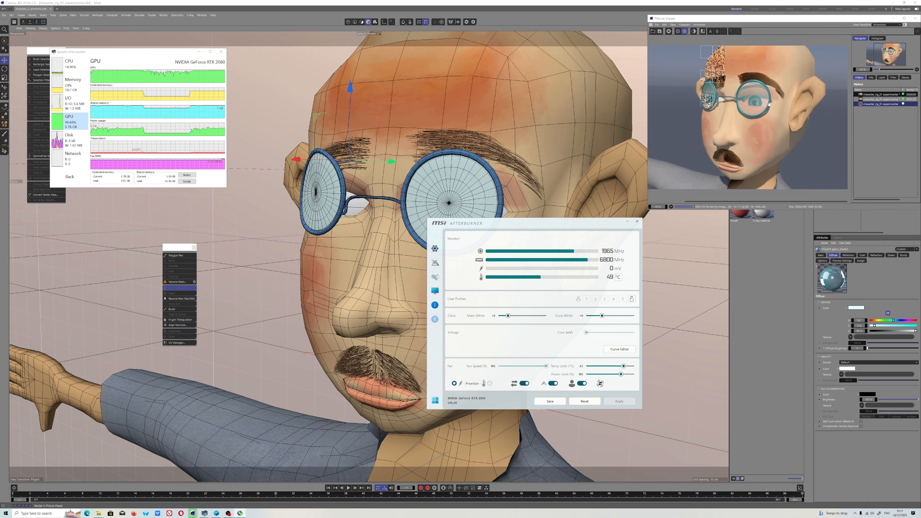
{"action": "scroll", "coordinate": [747, 94], "scroll_direction": "up", "scroll_amount": 2}
{"action": "scroll", "coordinate": [751, 97], "scroll_direction": "down", "scroll_amount": 3}
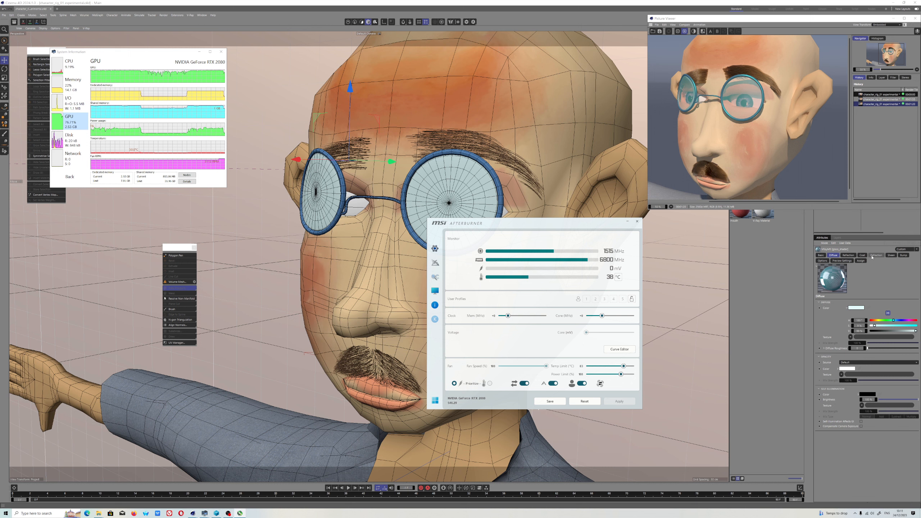
{"action": "scroll", "coordinate": [720, 103], "scroll_direction": "up", "scroll_amount": 2}
{"action": "left_click", "coordinate": [720, 103]}
{"action": "left_click_drag", "start_coordinate": [720, 103], "coordinate": [782, 130]}
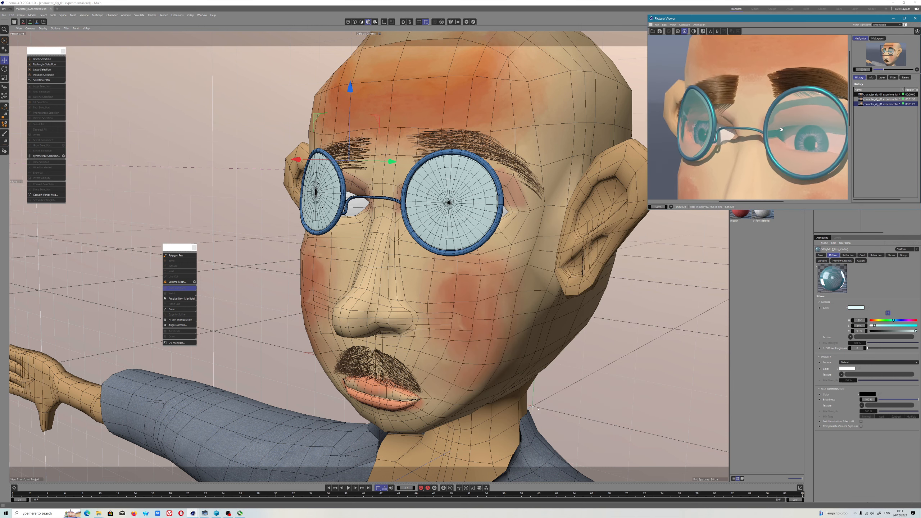
{"action": "scroll", "coordinate": [785, 142], "scroll_direction": "down", "scroll_amount": 3}
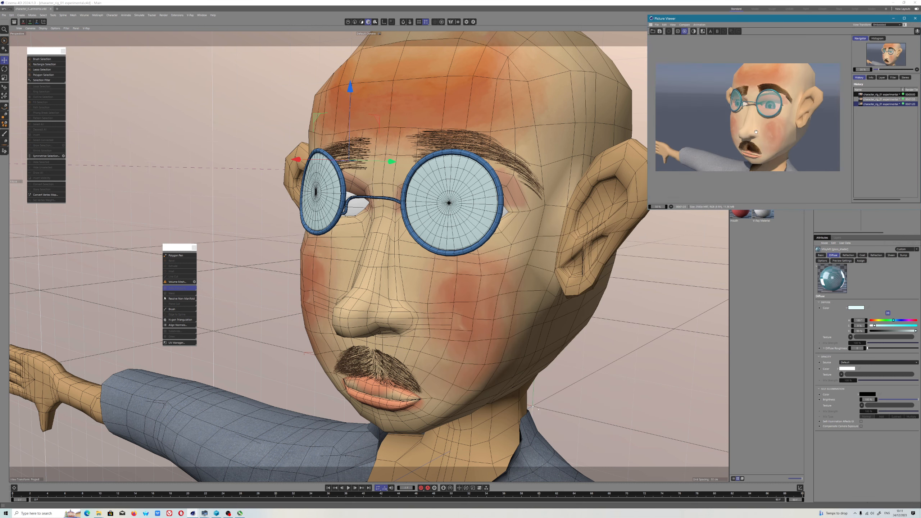
{"action": "scroll", "coordinate": [781, 140], "scroll_direction": "up", "scroll_amount": 1}
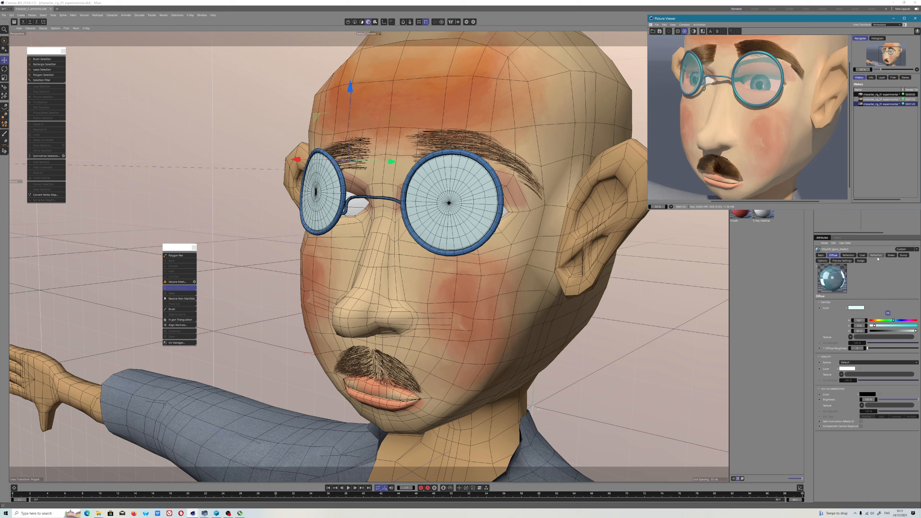
Step: Save the finished render as a JPG image named glasses_02 in the cinema 4D 2024 projects folder
{"action": "left_click", "coordinate": [656, 25]}
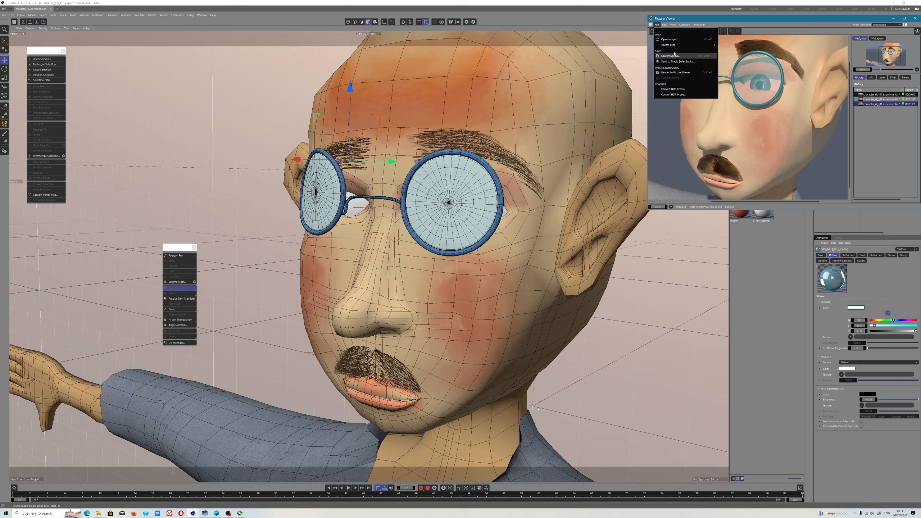
{"action": "left_click", "coordinate": [670, 56]}
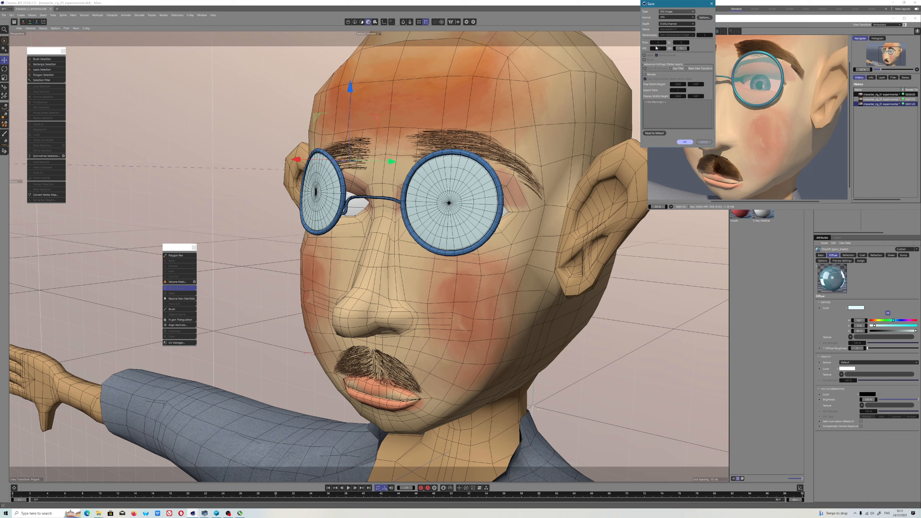
{"action": "left_click", "coordinate": [668, 17]}
{"action": "left_click", "coordinate": [693, 18]}
{"action": "left_click", "coordinate": [704, 17]}
{"action": "left_click", "coordinate": [701, 42]}
{"action": "left_click", "coordinate": [687, 142]}
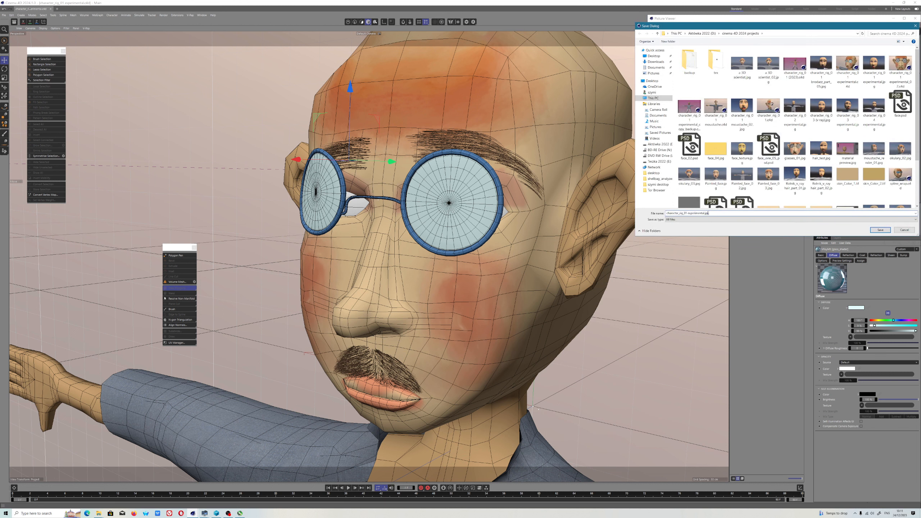
{"action": "left_click_drag", "start_coordinate": [704, 213], "coordinate": [656, 214]}
{"action": "type", "text": "glasses_02"}
{"action": "left_click", "coordinate": [874, 231]}
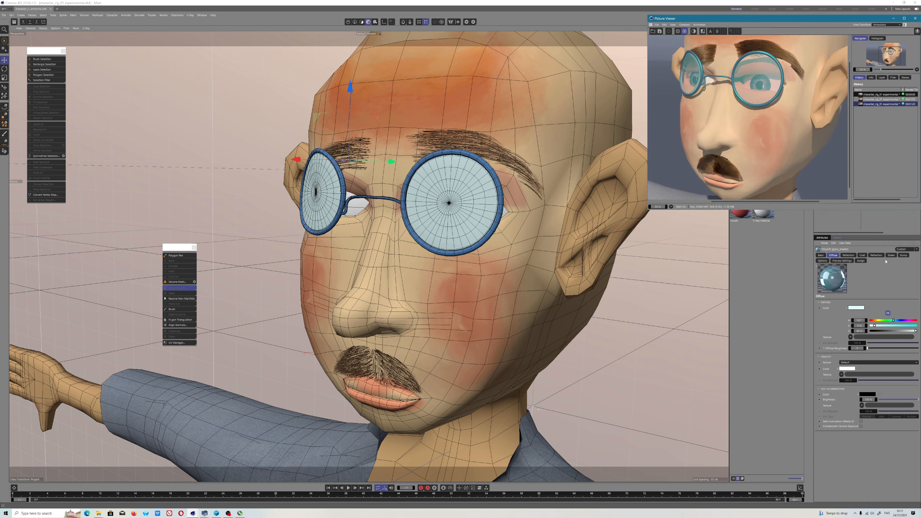
Step: Desaturate the glass material's refraction color to white, close the Picture Viewer, and lower the material's refraction IOR
{"action": "left_click", "coordinate": [876, 255]}
{"action": "left_click_drag", "start_coordinate": [875, 320], "coordinate": [869, 319]}
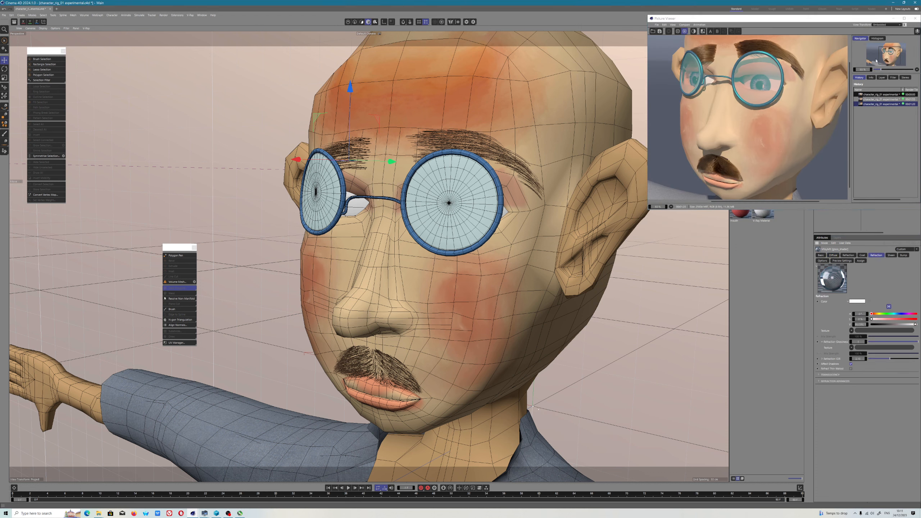
{"action": "left_click", "coordinate": [914, 18]}
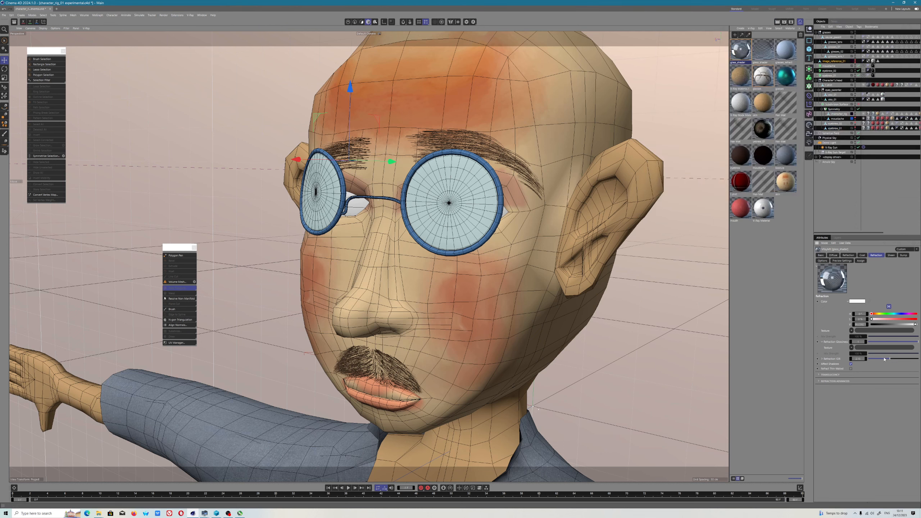
{"action": "mouse_move", "coordinate": [890, 359]}
{"action": "left_mouse_down"}
{"action": "mouse_move", "coordinate": [903, 359]}
{"action": "mouse_move", "coordinate": [879, 359]}
{"action": "left_mouse_up"}
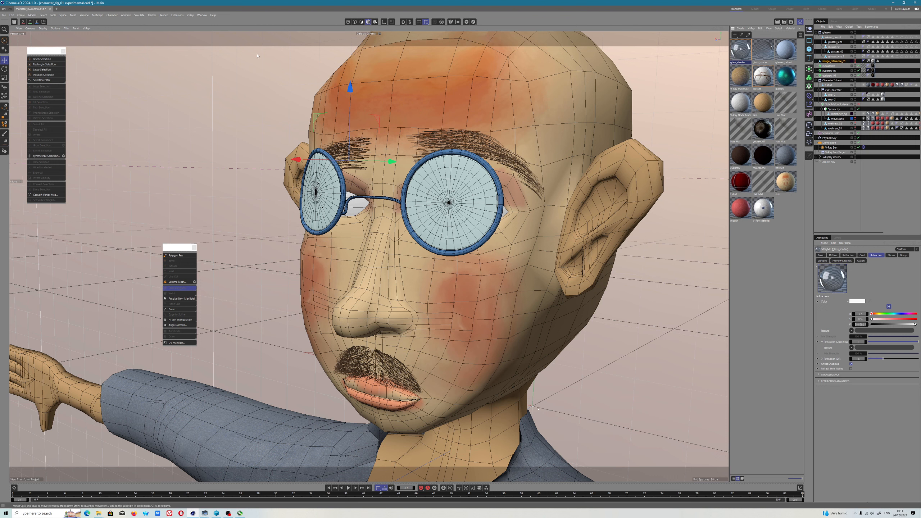
Step: Save the project, turn the viewport to a frontal view of the character's face, and save the project again
{"action": "left_click", "coordinate": [3, 14]}
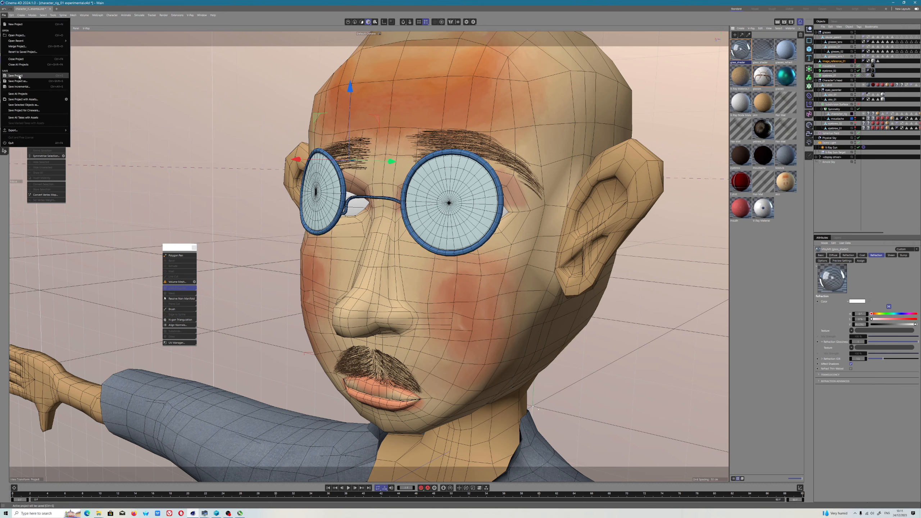
{"action": "left_click", "coordinate": [22, 78]}
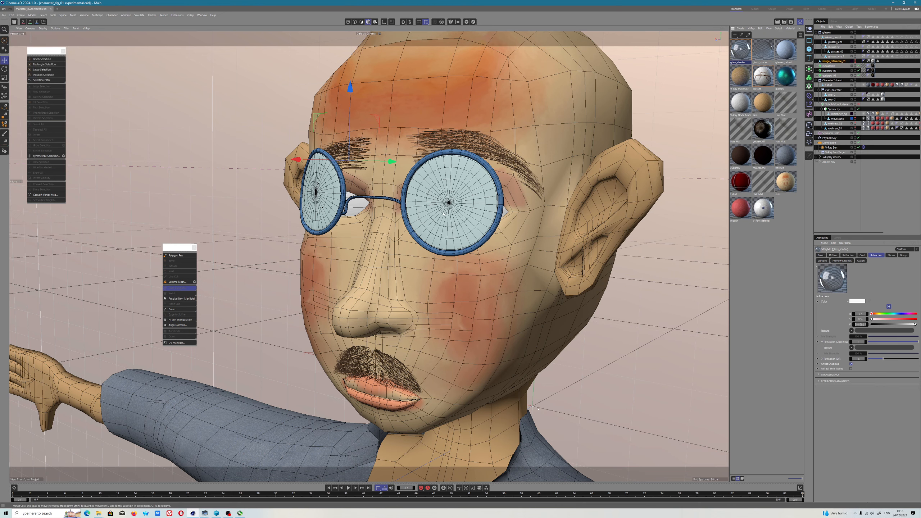
{"action": "left_click_drag", "start_coordinate": [448, 206], "coordinate": [404, 180], "text": "alt"}
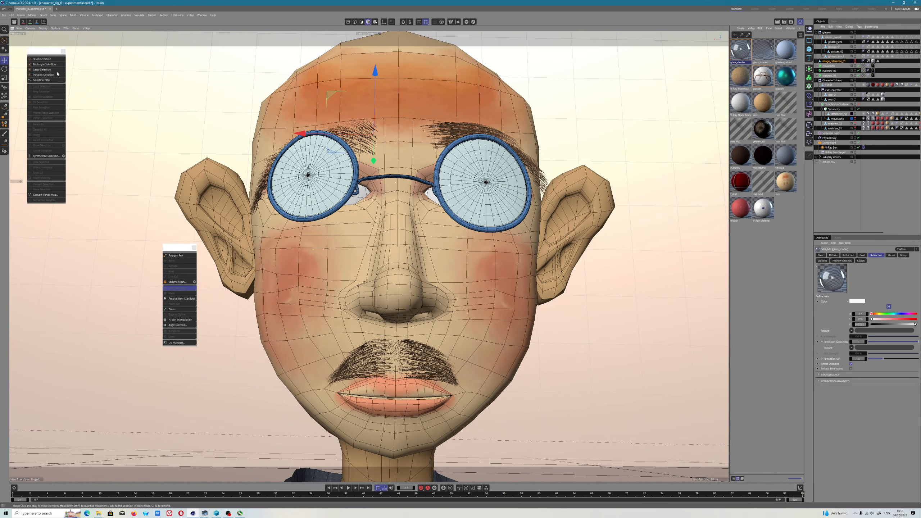
{"action": "left_click", "coordinate": [3, 15]}
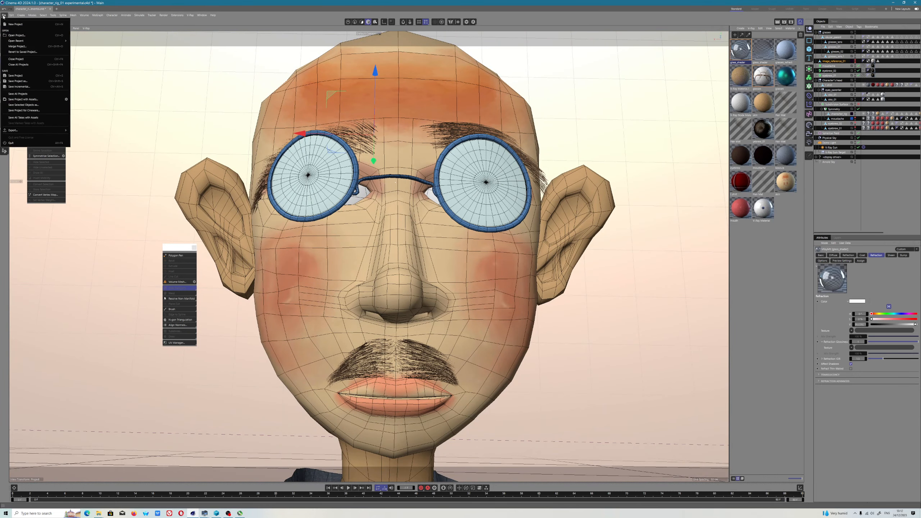
{"action": "left_click", "coordinate": [19, 77]}
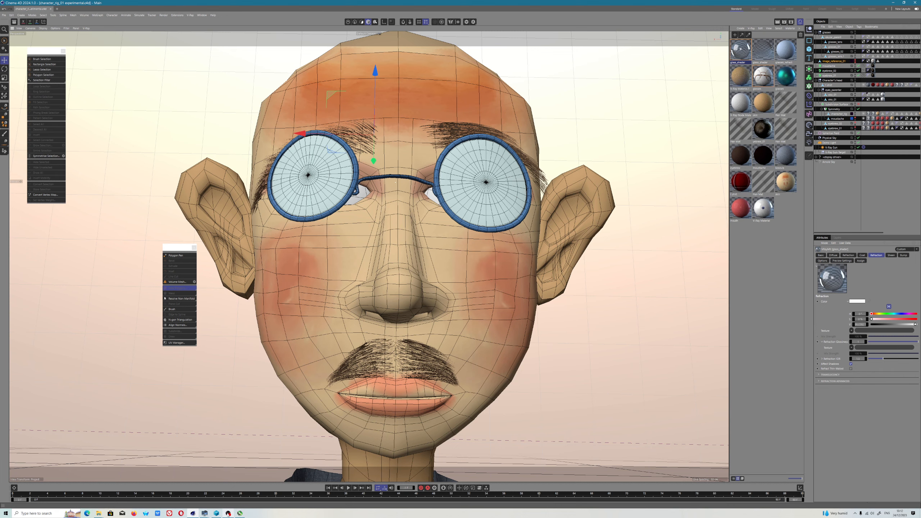